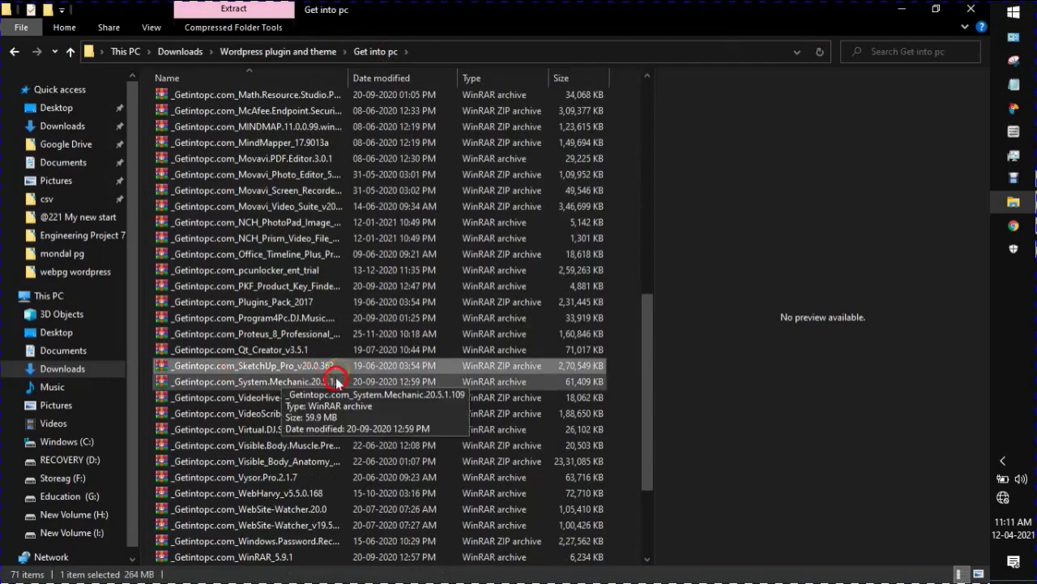
Step: Open the Documentation folder inside SketchUp_Pro_v20.0.363x64 and preview the Сравнение image and the About the program file
{"action": "scroll", "coordinate": [290, 369], "scroll_direction": "up", "scroll_amount": 14}
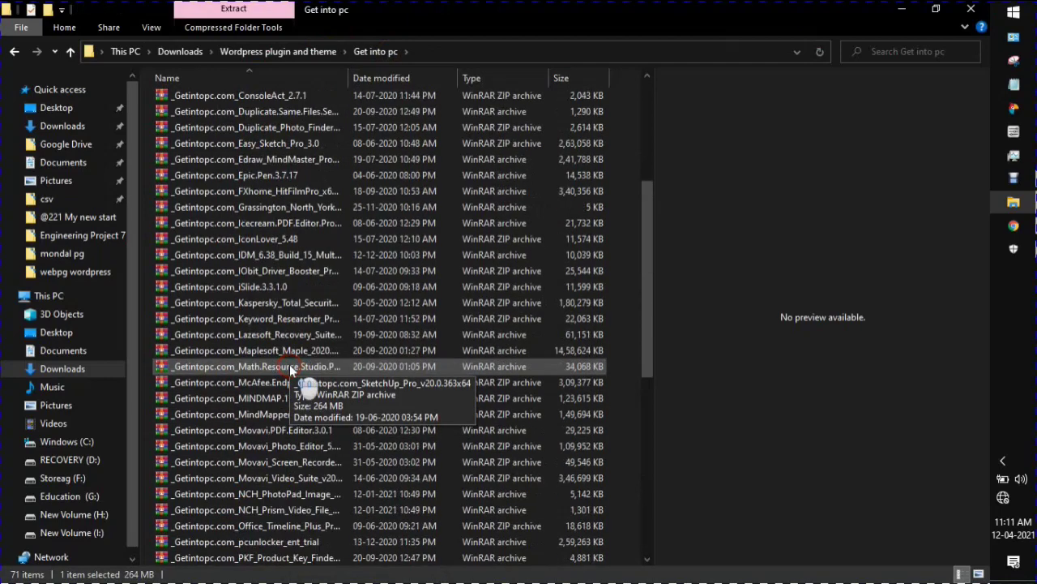
{"action": "double_click", "coordinate": [266, 99]}
{"action": "double_click", "coordinate": [224, 103]}
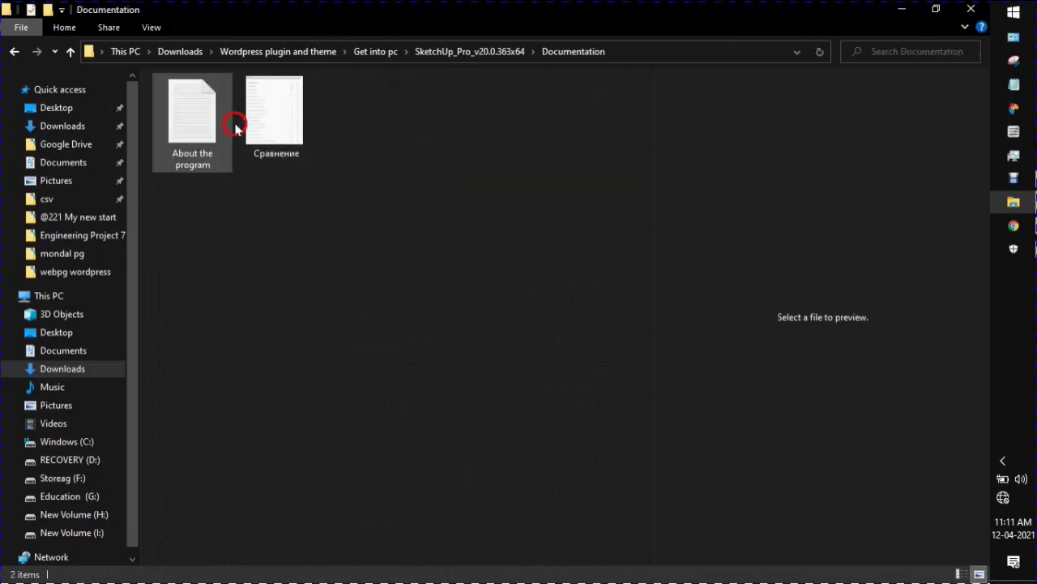
{"action": "left_click", "coordinate": [289, 144]}
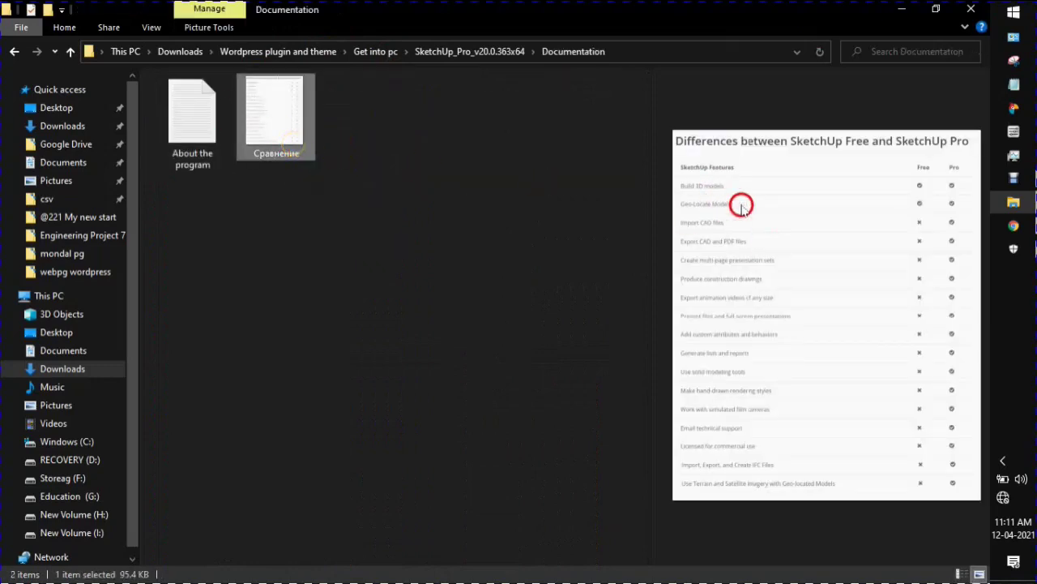
{"action": "left_click", "coordinate": [217, 147]}
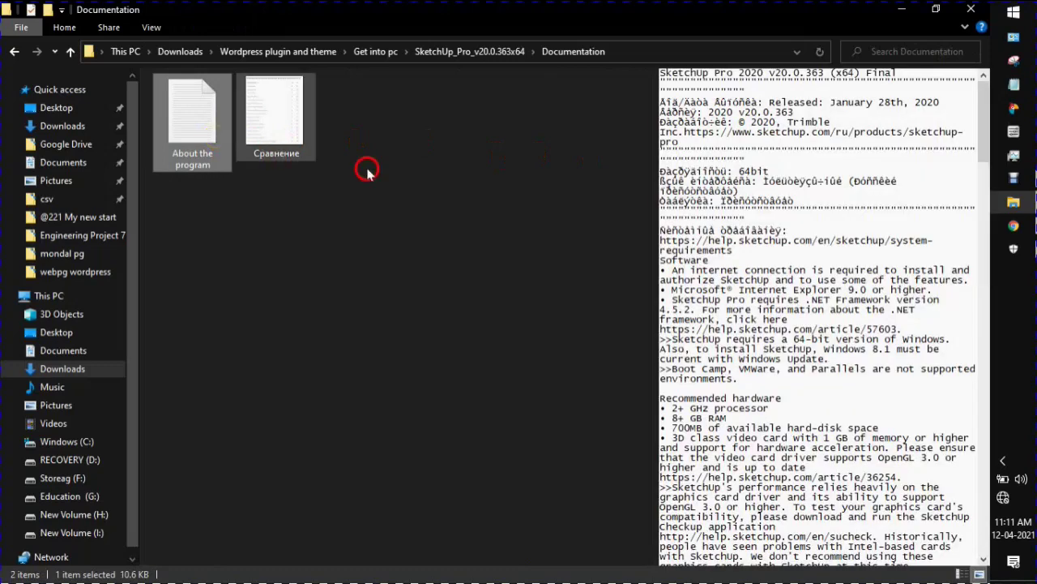
Step: Inspect the contents of the Fix folder and return to the SketchUp_Pro_v20.0.363x64 folder
{"action": "left_click", "coordinate": [466, 54]}
{"action": "double_click", "coordinate": [215, 114]}
{"action": "left_click", "coordinate": [222, 106]}
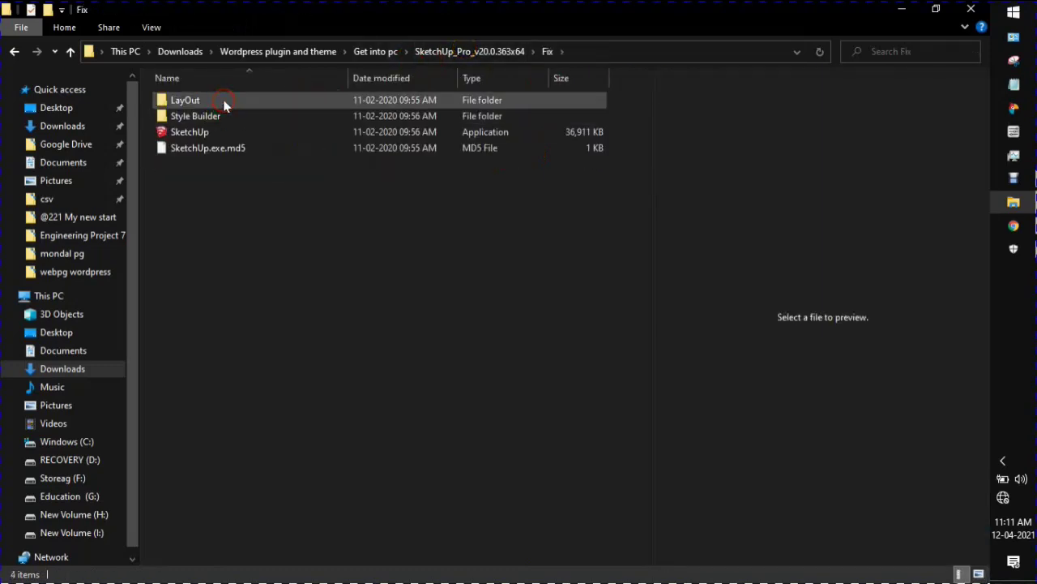
{"action": "left_click", "coordinate": [462, 51]}
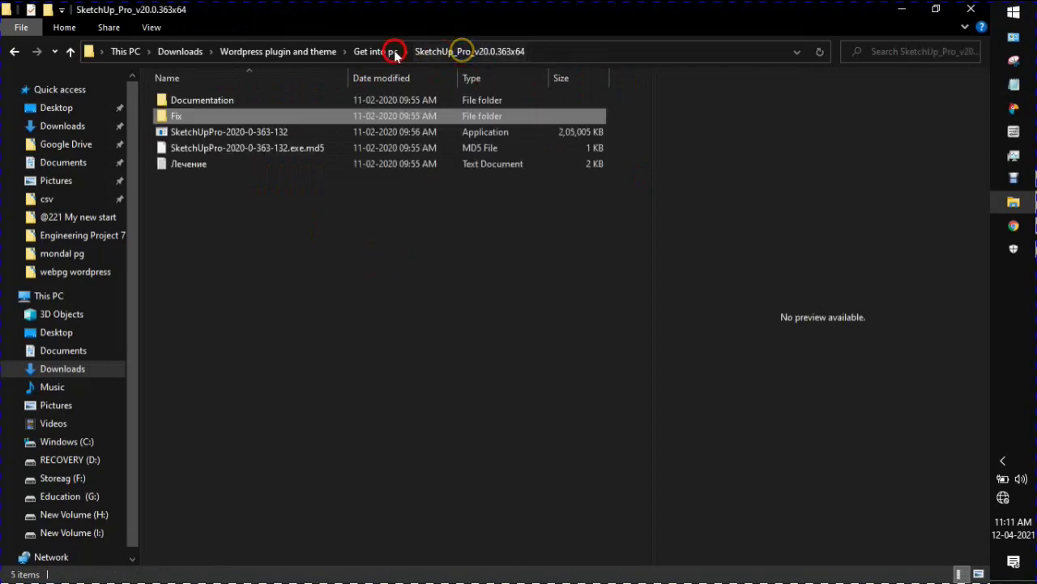
Step: Look over the installer and MD5 files and preview the installation instructions in the Лечение text document
{"action": "left_click", "coordinate": [188, 132]}
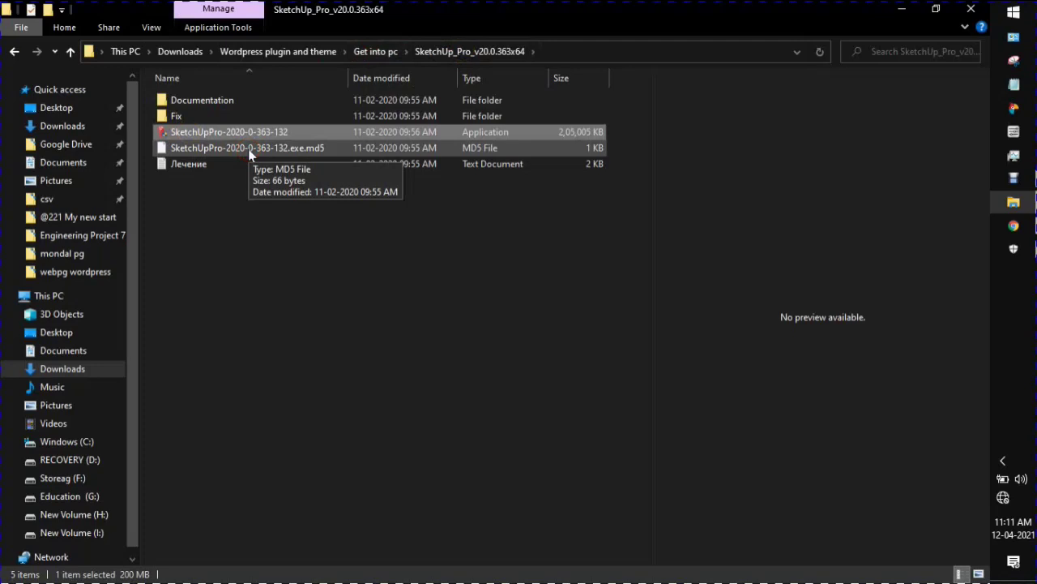
{"action": "left_click", "coordinate": [248, 148]}
{"action": "left_click", "coordinate": [227, 166]}
{"action": "left_click", "coordinate": [284, 172]}
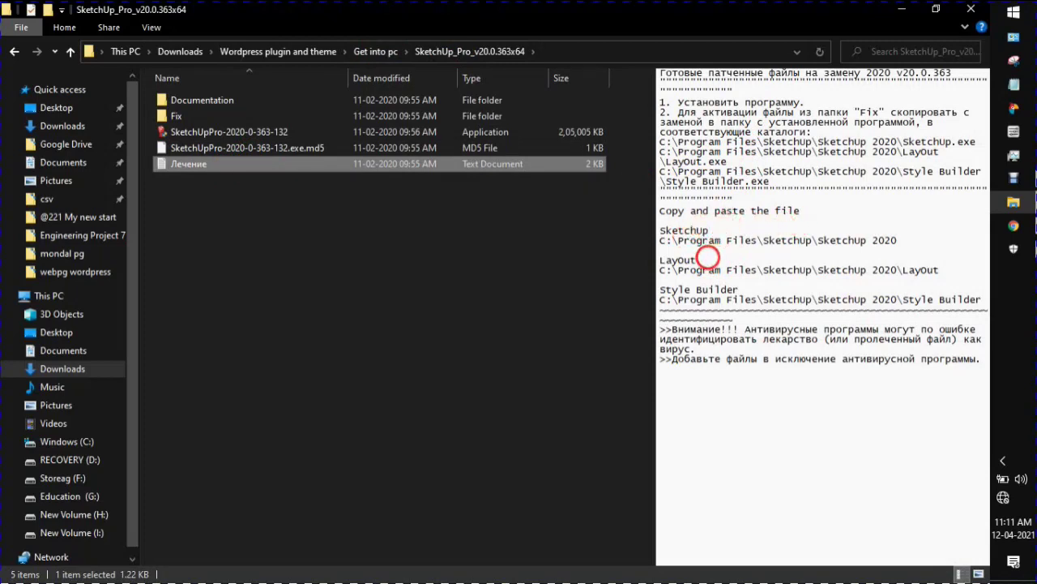
{"action": "left_click", "coordinate": [237, 133]}
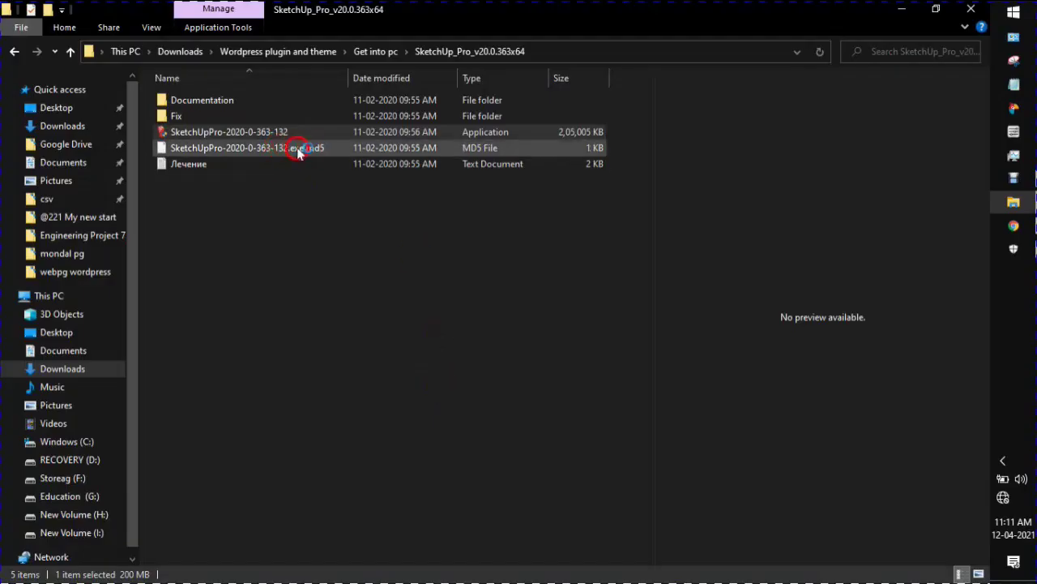
{"action": "left_click", "coordinate": [227, 164]}
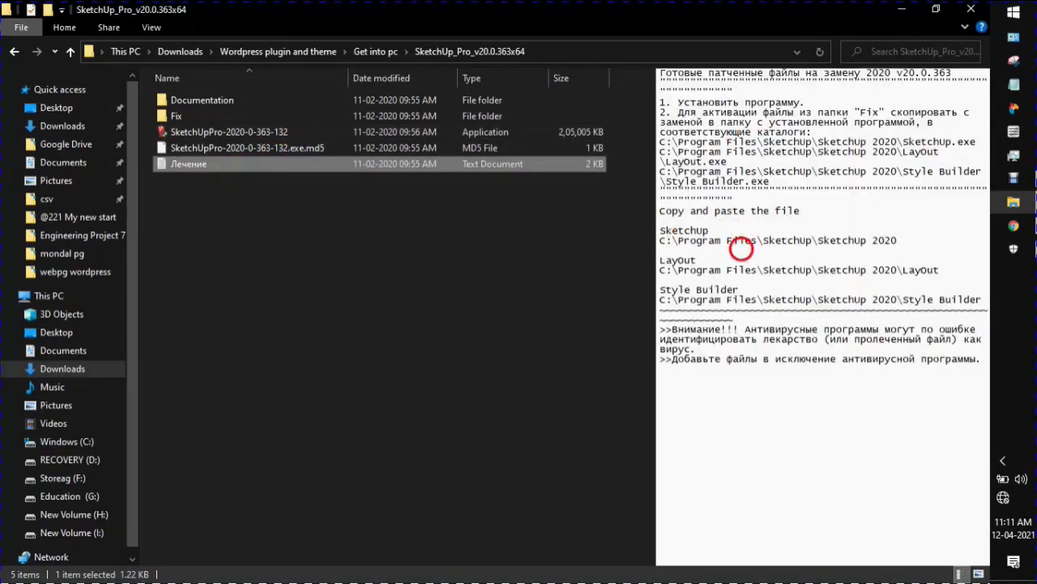
{"action": "left_click", "coordinate": [668, 230]}
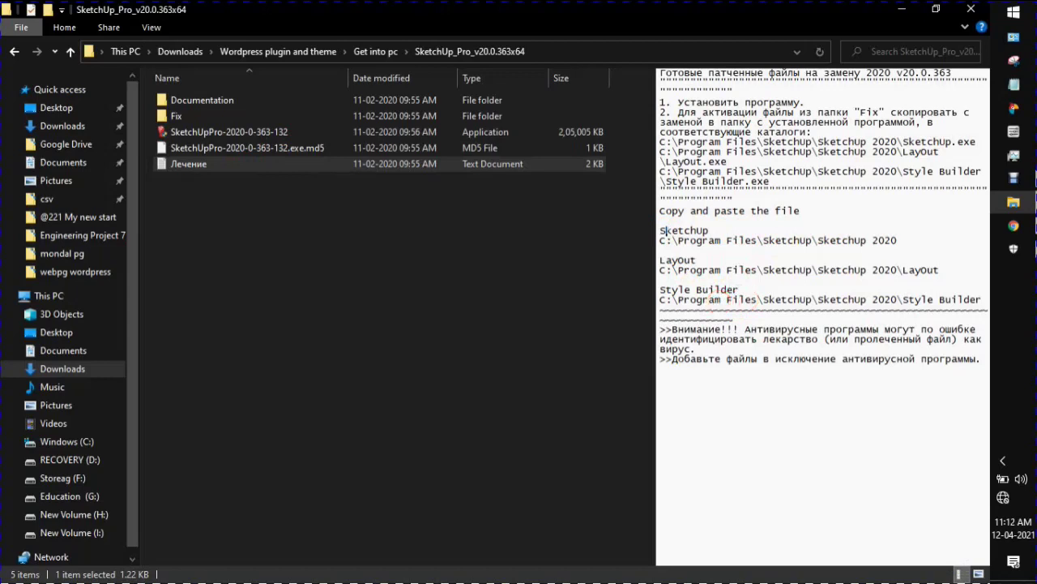
{"action": "left_click", "coordinate": [499, 150]}
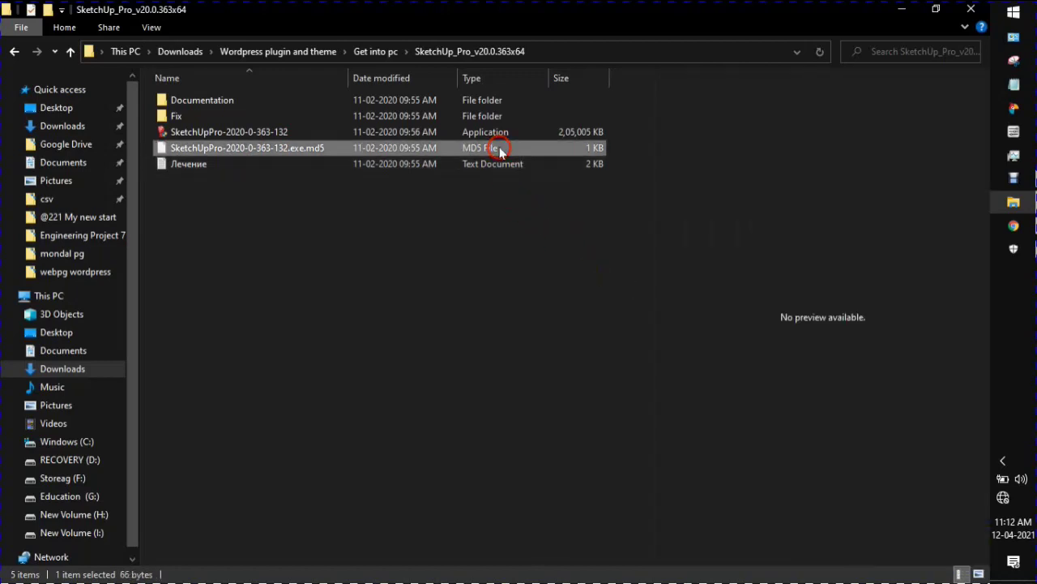
{"action": "left_click", "coordinate": [489, 169]}
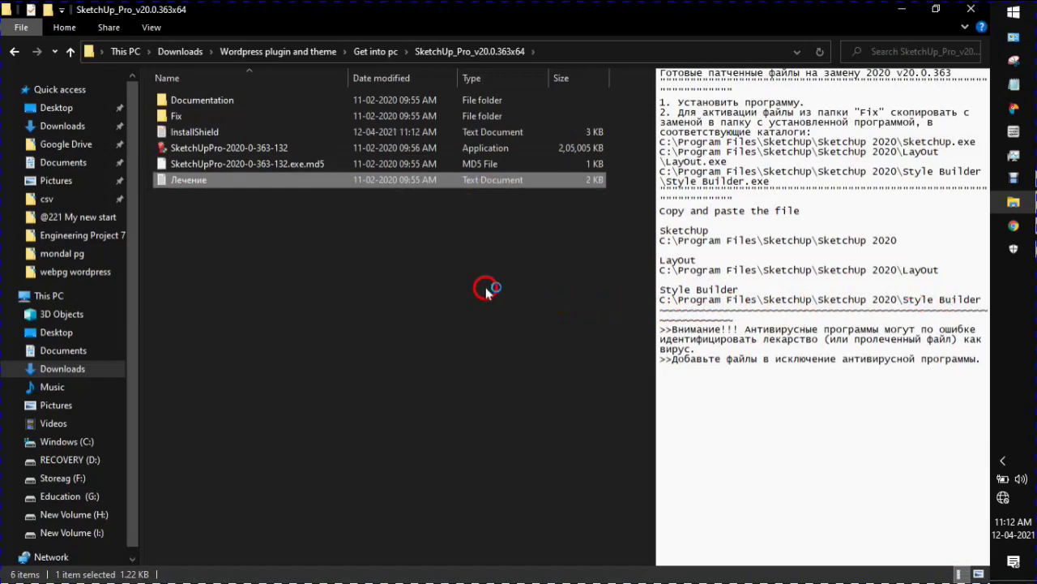
{"action": "left_click", "coordinate": [225, 133]}
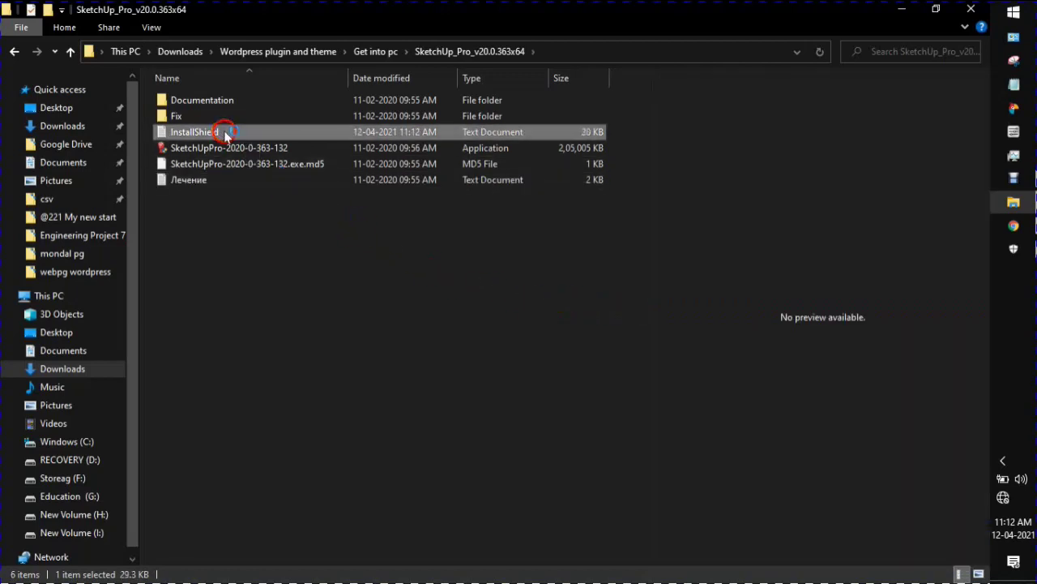
{"action": "left_click", "coordinate": [268, 290]}
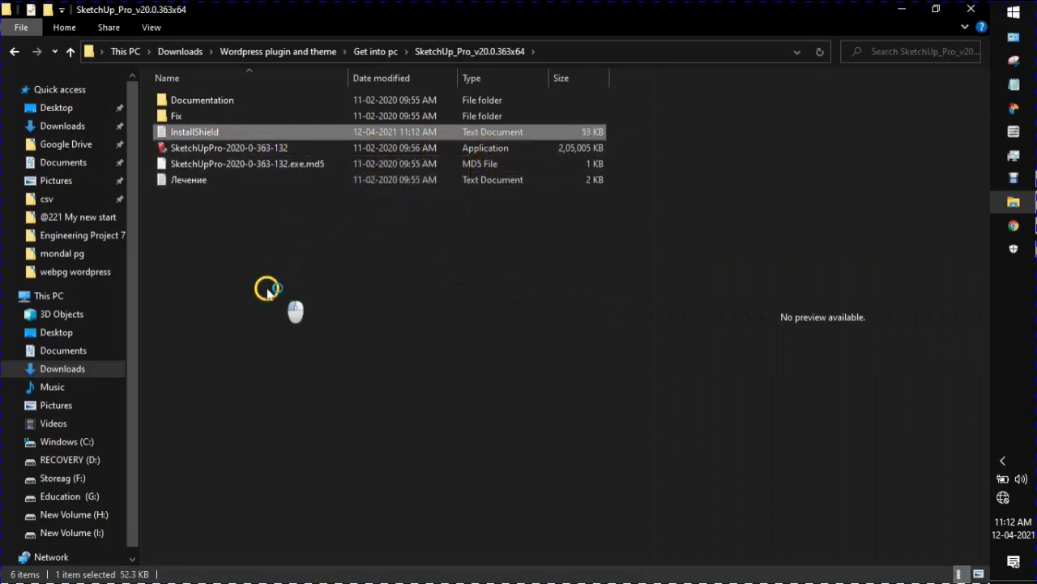
{"action": "left_click", "coordinate": [273, 132]}
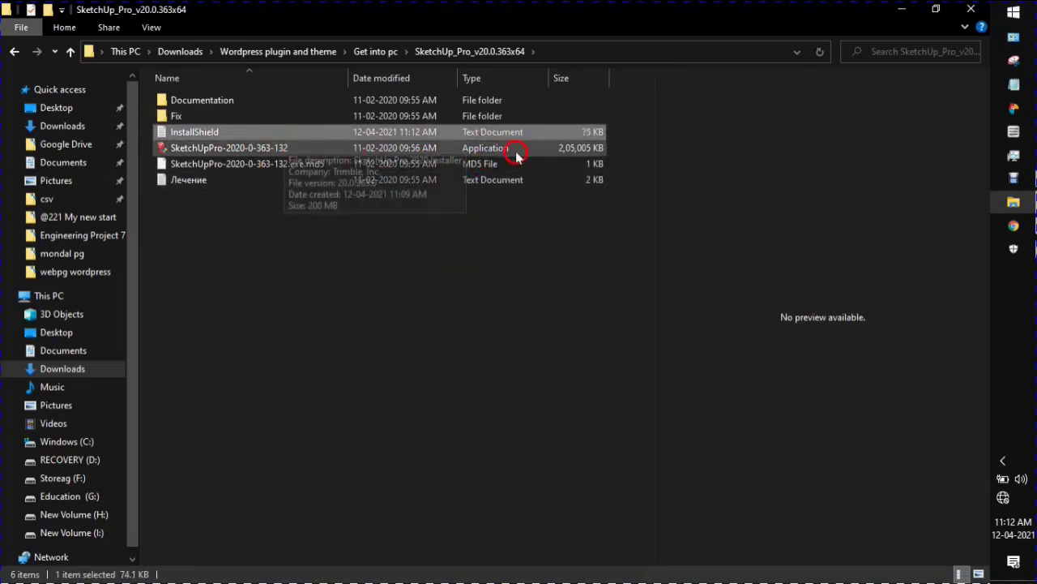
Step: Switch to Windows Security to check the Virus & threat protection settings, including real-time protection, and return to File Explorer
{"action": "left_click", "coordinate": [936, 259]}
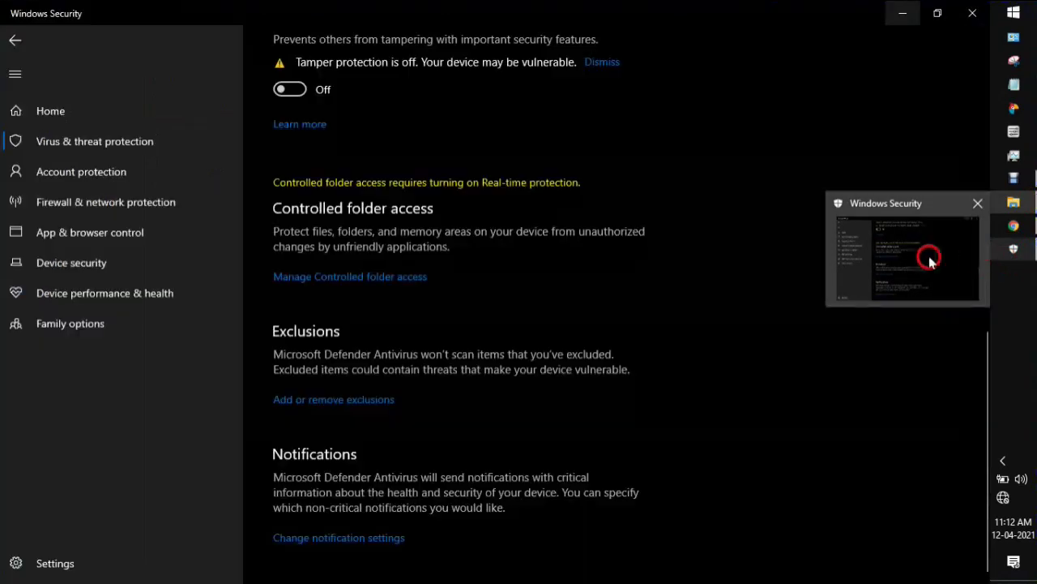
{"action": "scroll", "coordinate": [746, 227], "scroll_direction": "up", "scroll_amount": 10}
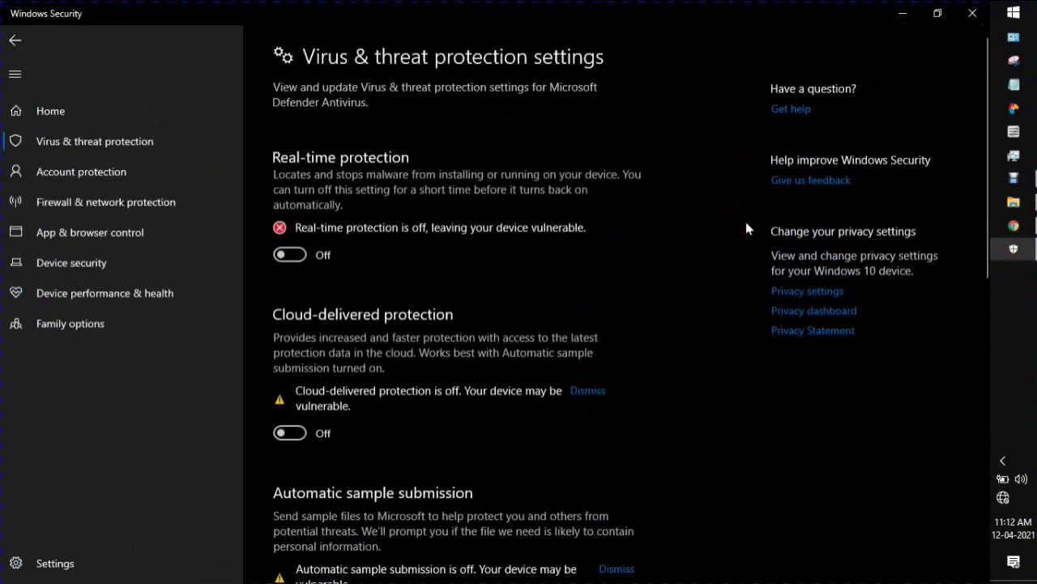
{"action": "left_click", "coordinate": [901, 13]}
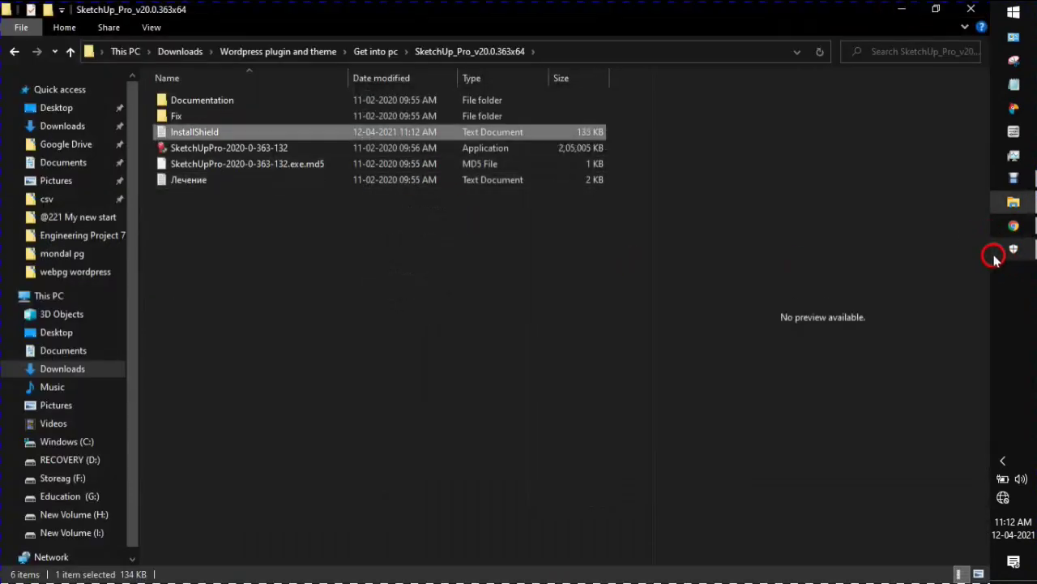
{"action": "left_click", "coordinate": [1012, 250]}
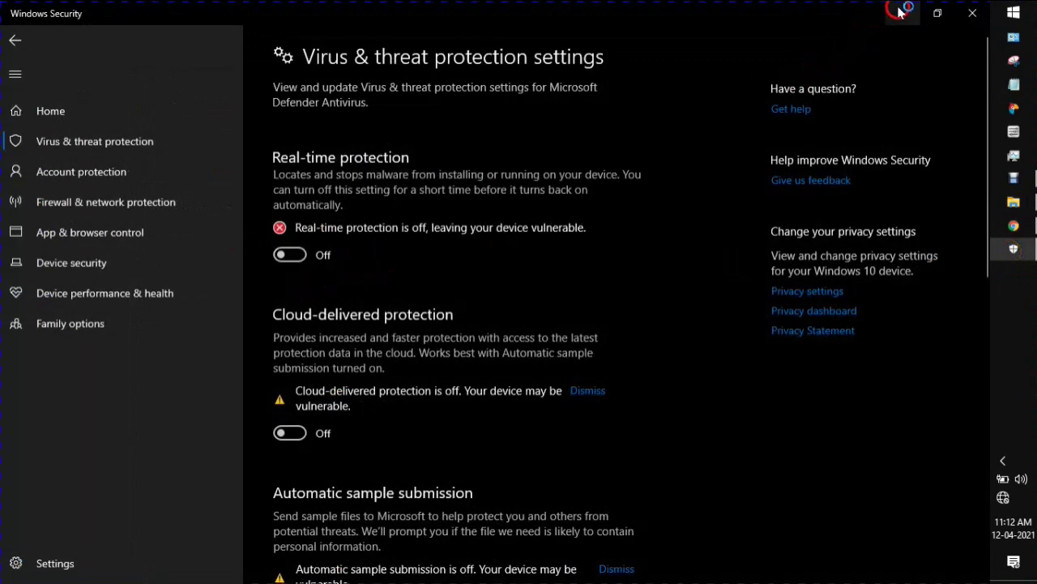
{"action": "left_click", "coordinate": [899, 10]}
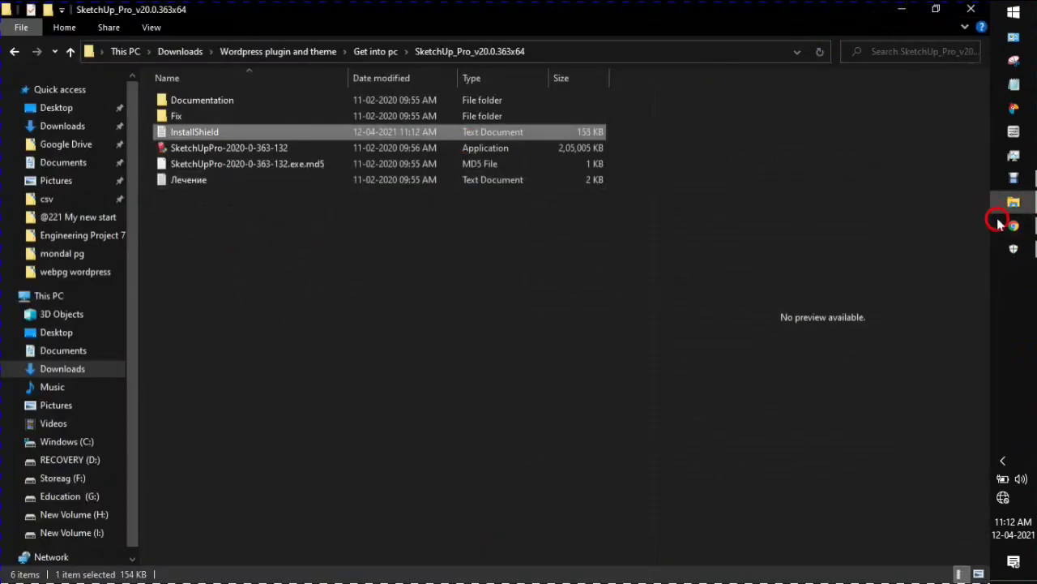
Step: Switch to Chrome, look through the VideoHive Story Now page on GetIntoPC, and go back to the whiteboard search results
{"action": "mouse_move", "coordinate": [1002, 223]}
{"action": "left_click", "coordinate": [940, 234]}
{"action": "scroll", "coordinate": [312, 256], "scroll_direction": "down", "scroll_amount": 3}
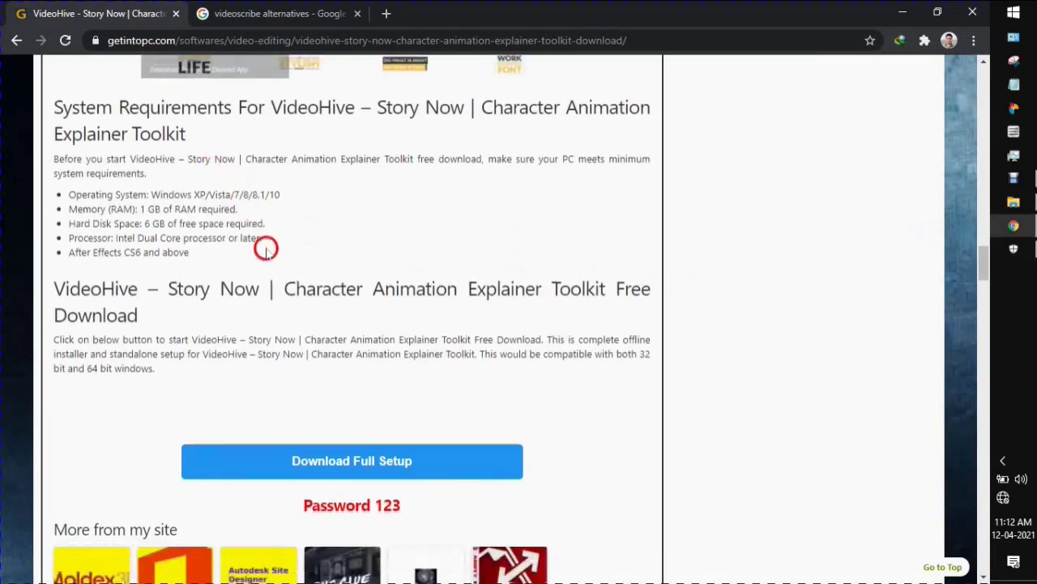
{"action": "scroll", "coordinate": [590, 185], "scroll_direction": "up", "scroll_amount": 10}
{"action": "scroll", "coordinate": [590, 184], "scroll_direction": "up", "scroll_amount": 15}
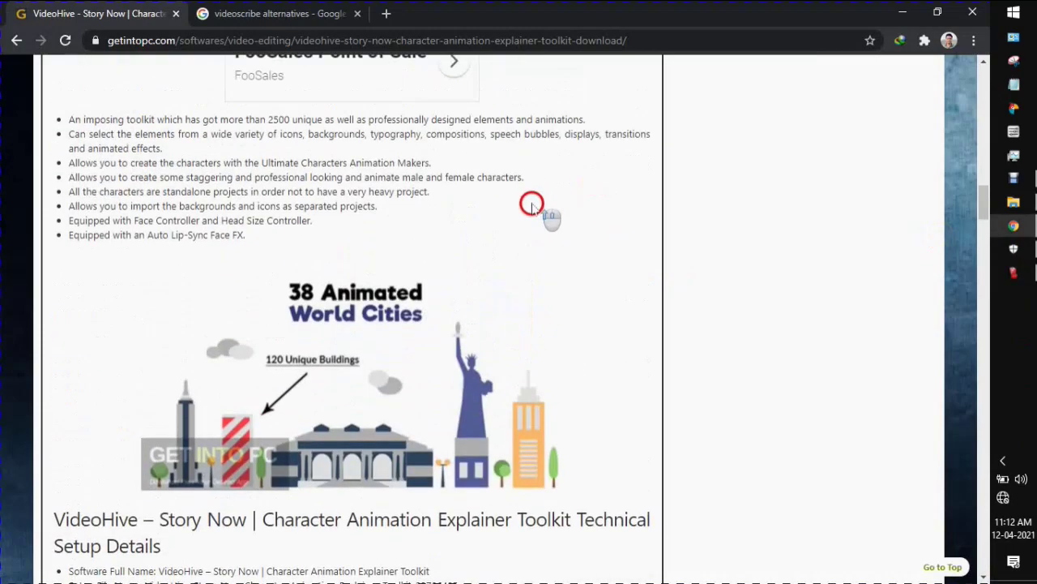
{"action": "scroll", "coordinate": [532, 218], "scroll_direction": "up", "scroll_amount": 2}
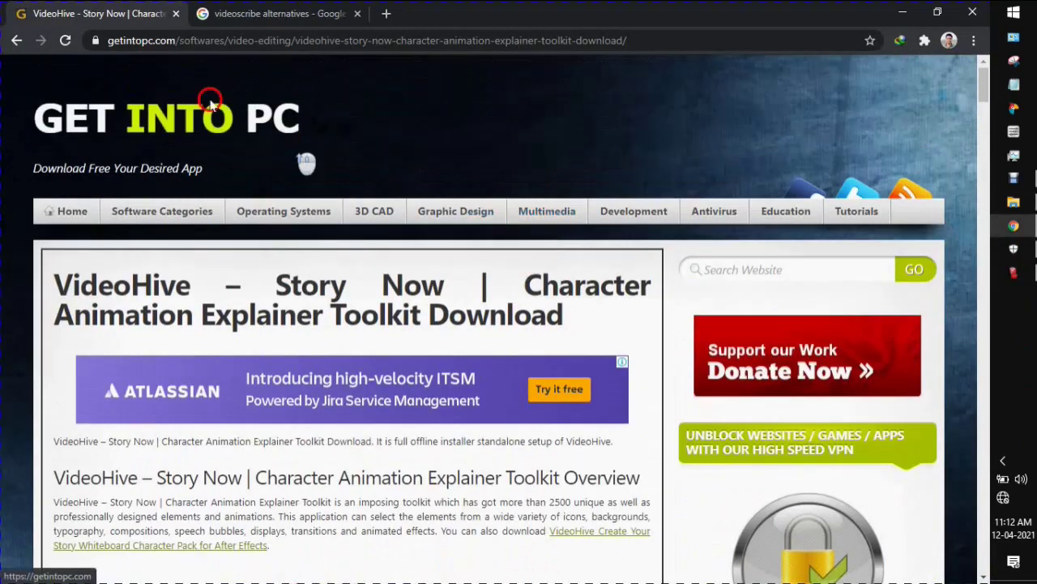
{"action": "left_click", "coordinate": [11, 40]}
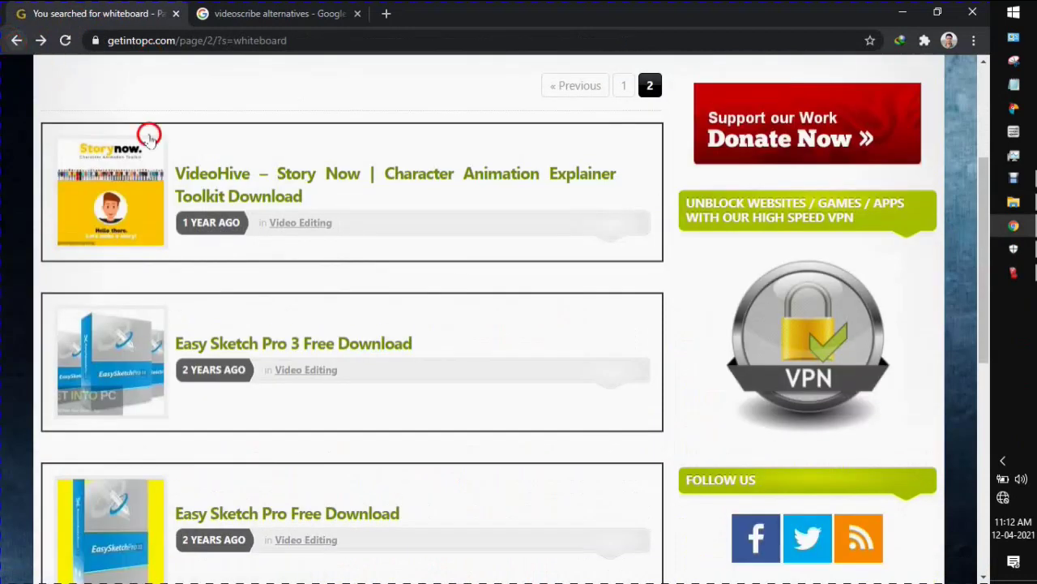
{"action": "left_click", "coordinate": [265, 203]}
{"action": "scroll", "coordinate": [295, 370], "scroll_direction": "down", "scroll_amount": 2}
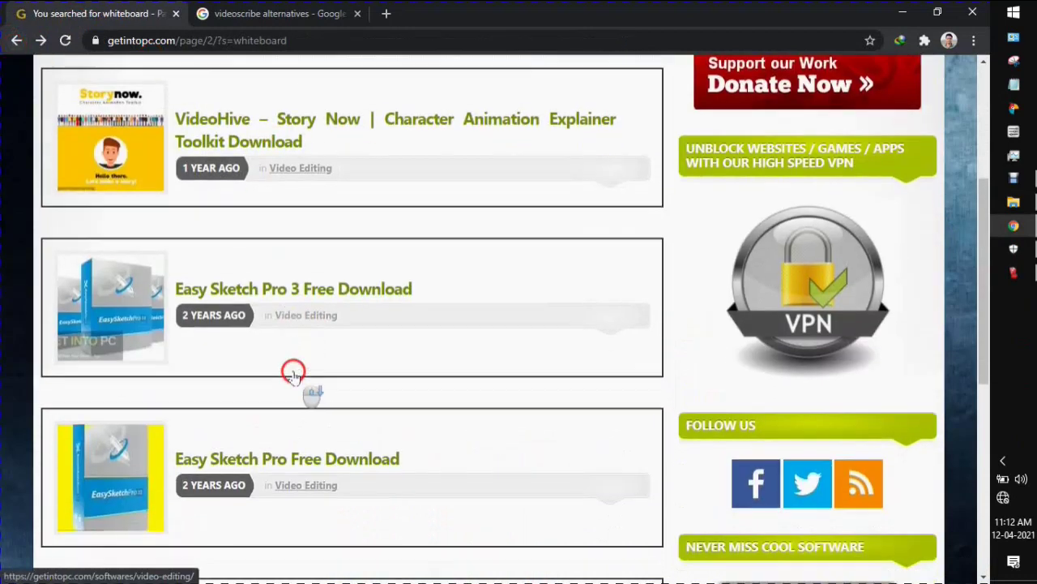
{"action": "scroll", "coordinate": [294, 368], "scroll_direction": "up", "scroll_amount": 5}
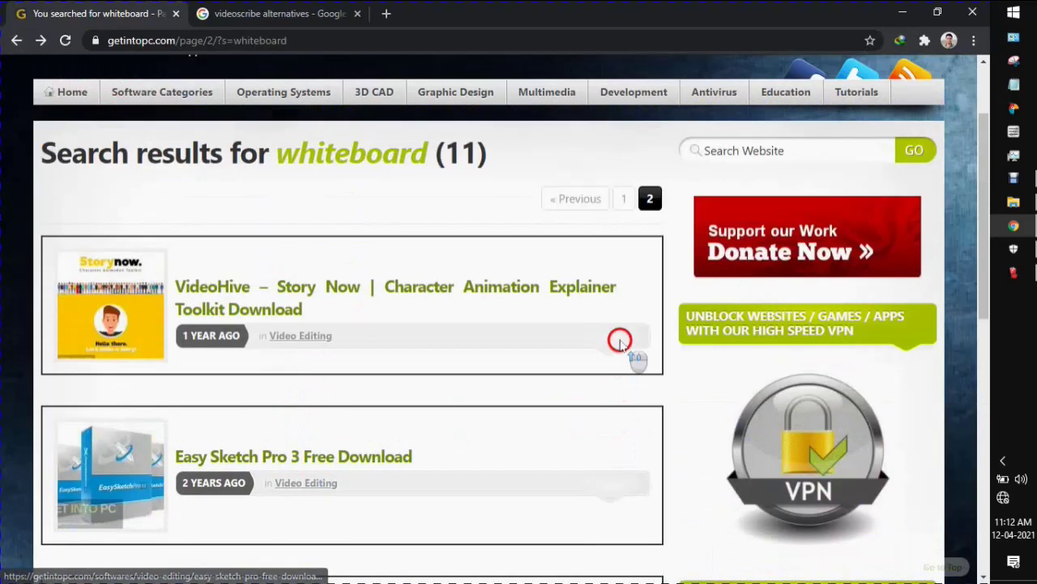
Step: Enter "sketch" as the search term on the GetIntoPC website
{"action": "left_click", "coordinate": [778, 272]}
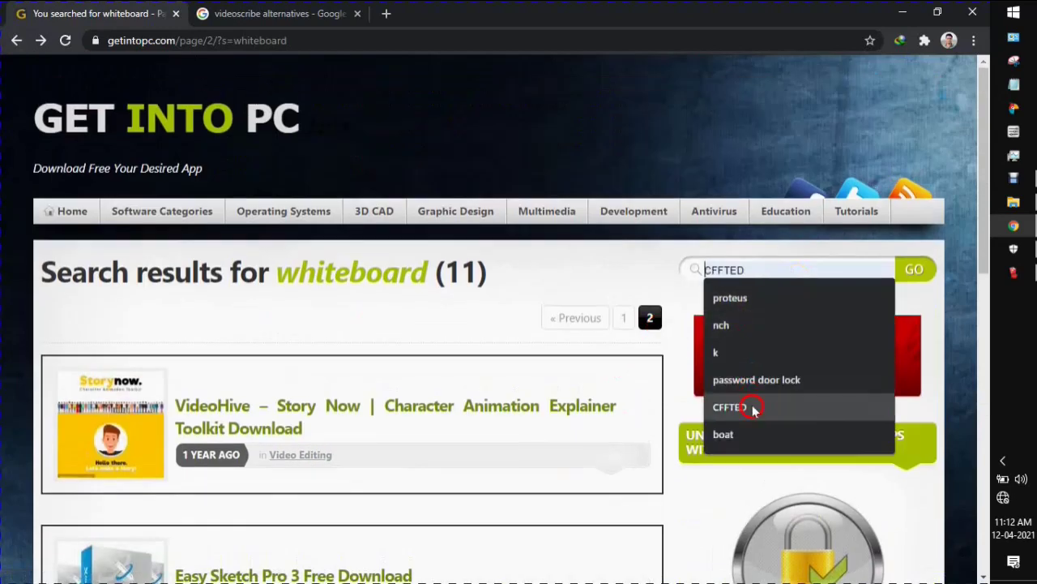
{"action": "type", "text": "s"}
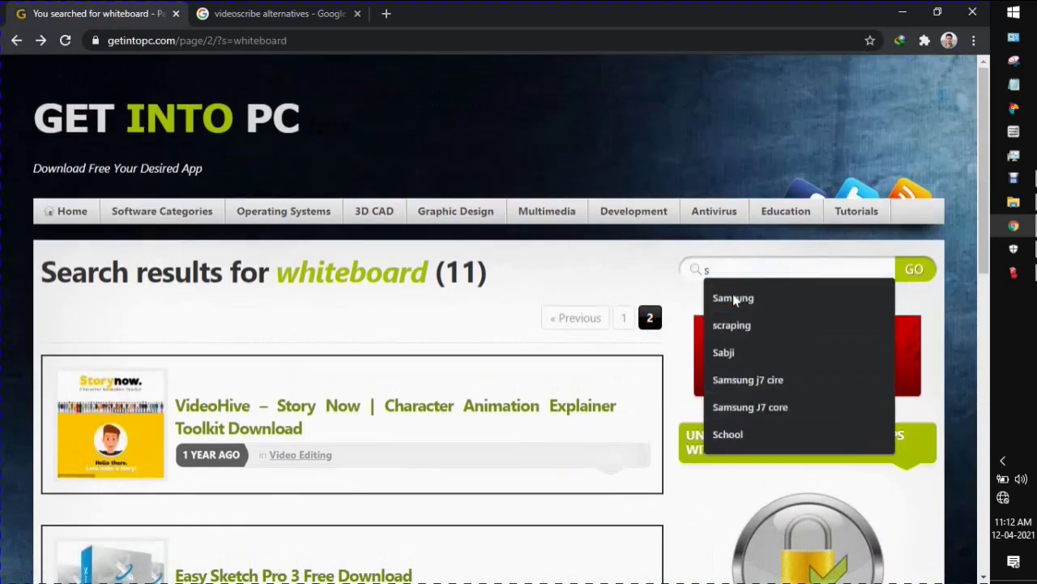
{"action": "type", "text": "k"}
{"action": "left_click", "coordinate": [799, 299]}
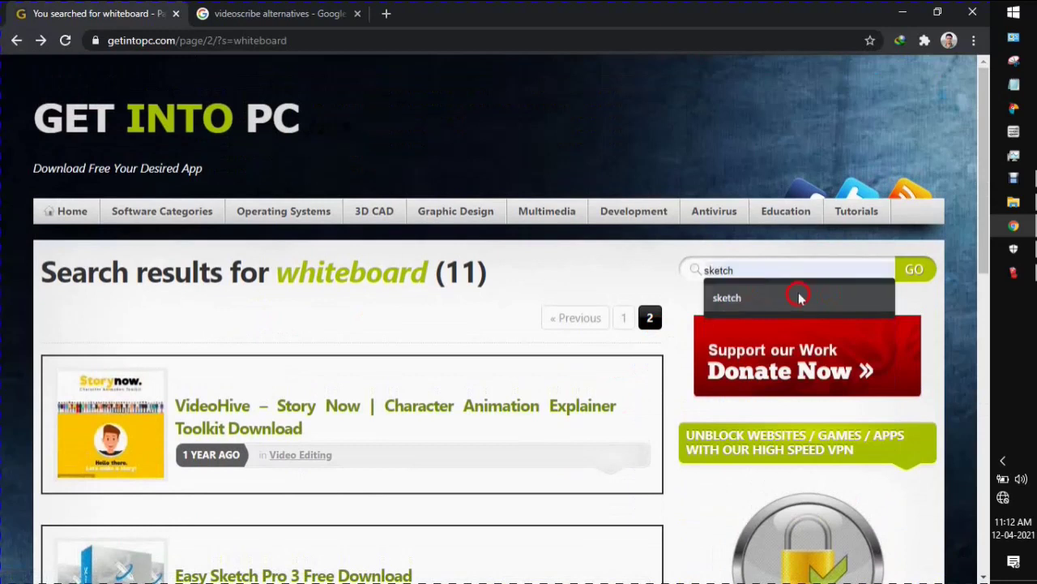
{"action": "left_click", "coordinate": [744, 298]}
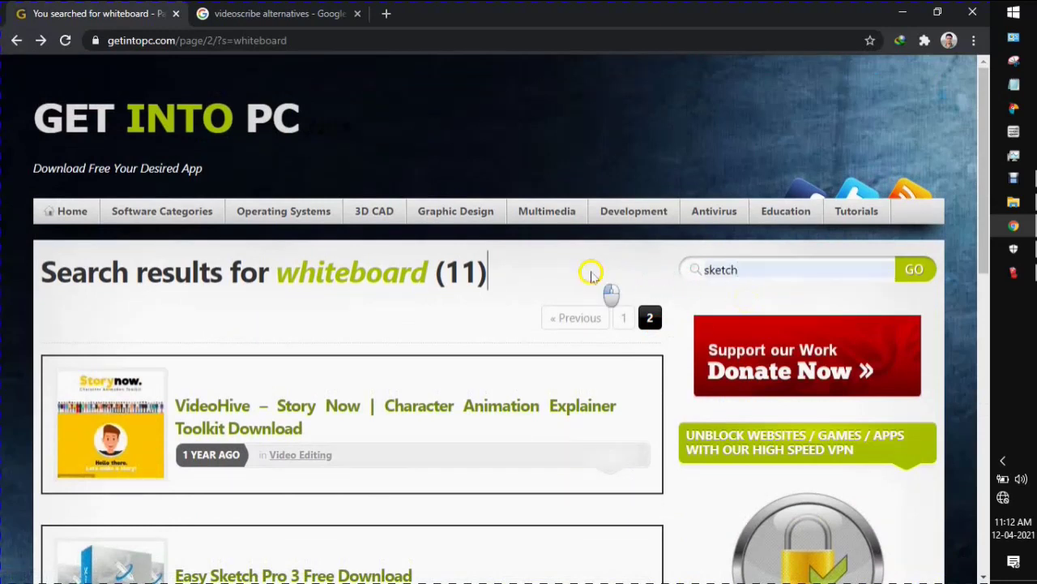
Step: Look through the remaining whiteboard search results and view the Google results for videoscribe alternatives
{"action": "scroll", "coordinate": [460, 285], "scroll_direction": "down", "scroll_amount": 1}
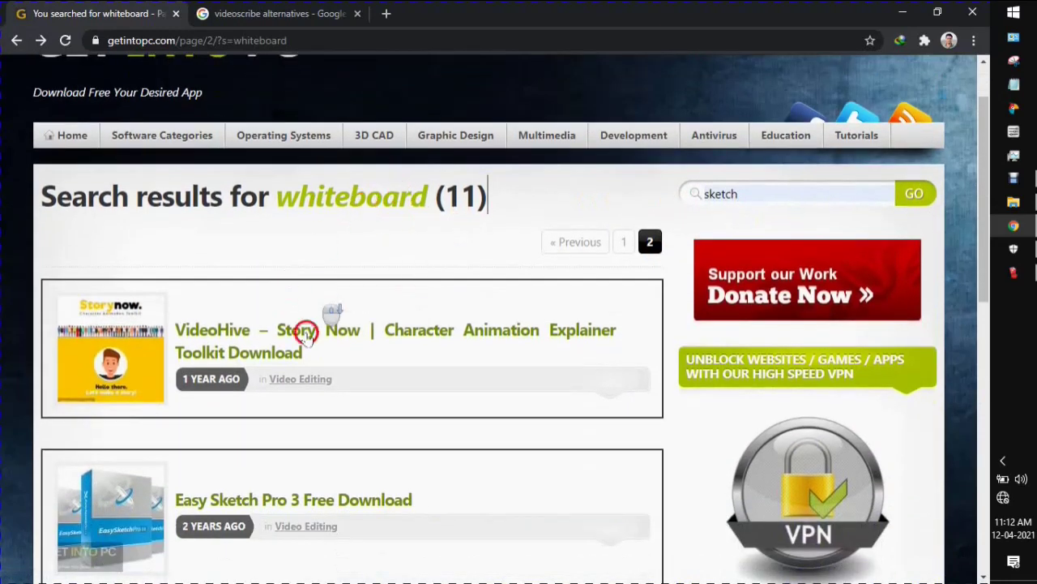
{"action": "scroll", "coordinate": [313, 289], "scroll_direction": "down", "scroll_amount": 7}
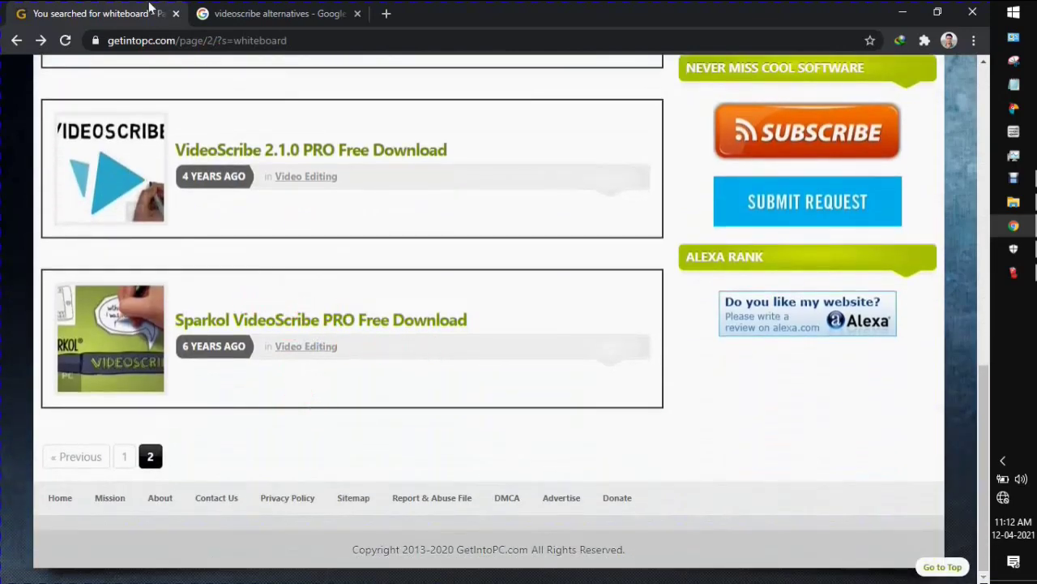
{"action": "left_click", "coordinate": [235, 14]}
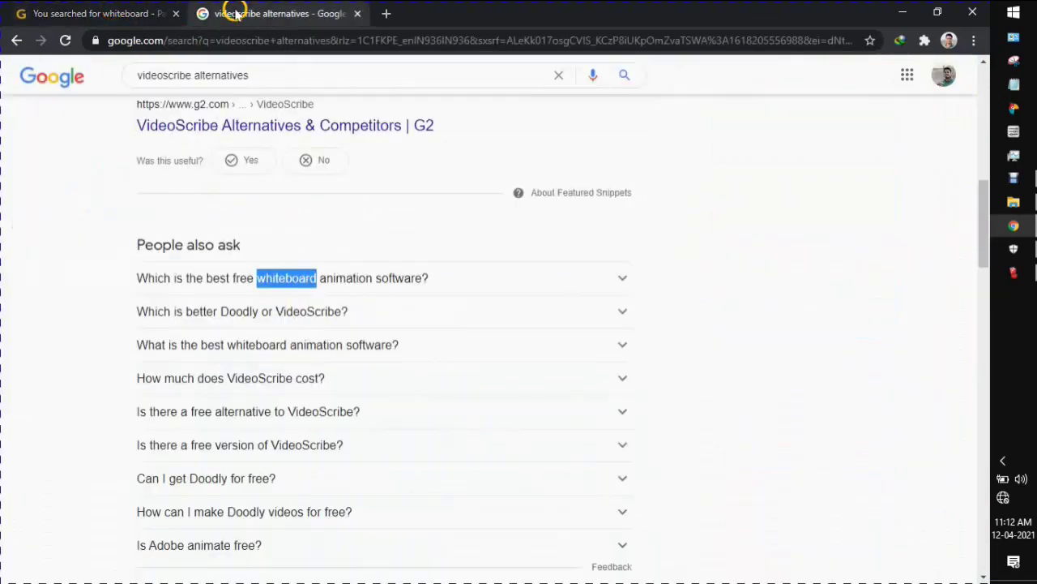
Step: Return to the SketchUp 2020 installer, choose English (United States) as the language, and start installing to C:\Program Files\SketchUp\SketchUp 2020
{"action": "left_click", "coordinate": [904, 10]}
{"action": "left_click", "coordinate": [496, 322]}
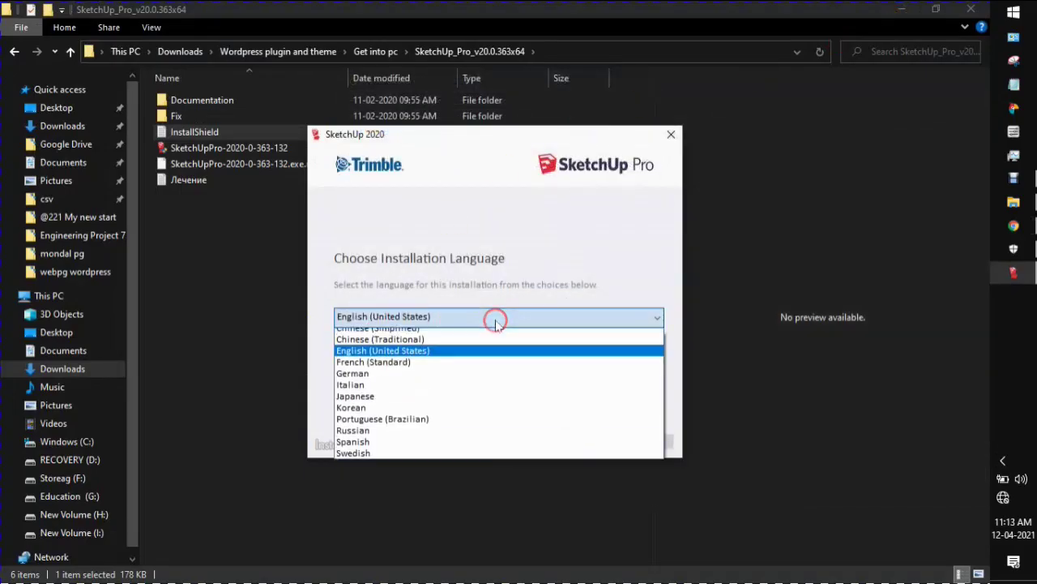
{"action": "left_click", "coordinate": [494, 323]}
{"action": "left_click", "coordinate": [584, 438]}
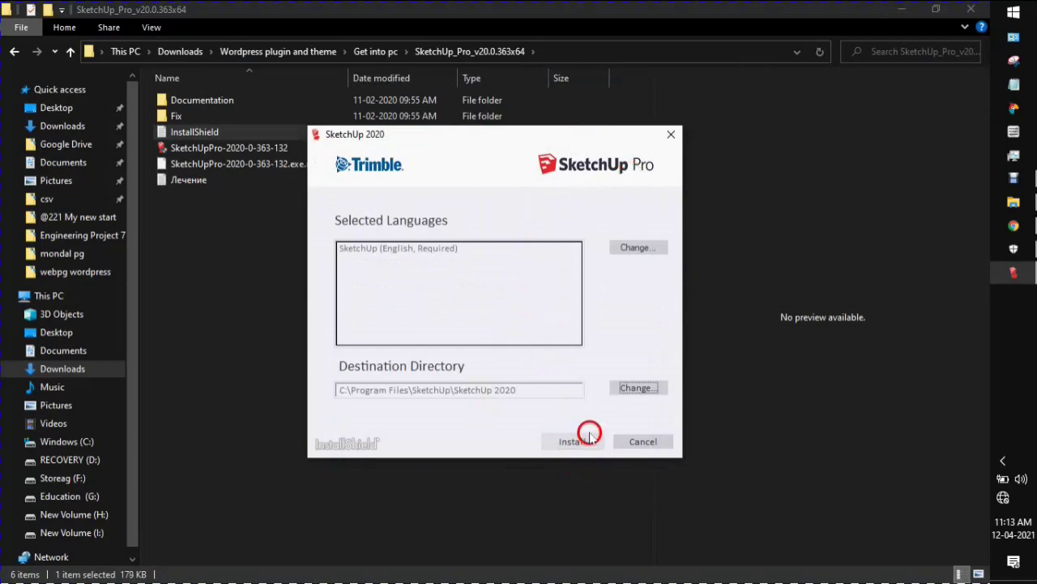
{"action": "left_click", "coordinate": [598, 444]}
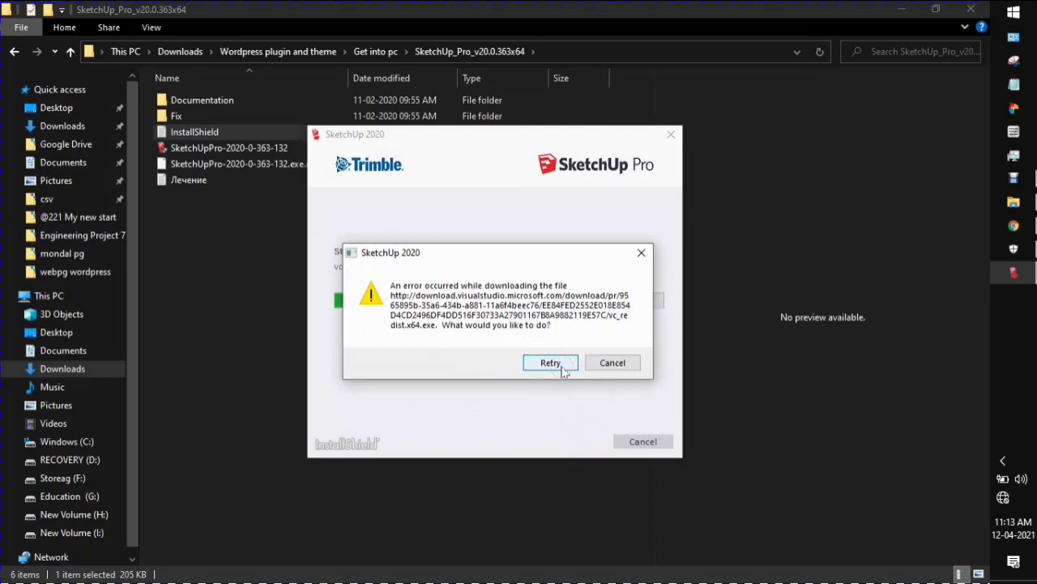
Step: Turn on Wi-Fi and retry the failed vc_redist.x64.exe download so the SketchUp 2020 installation continues
{"action": "left_click_drag", "start_coordinate": [563, 368], "coordinate": [499, 397]}
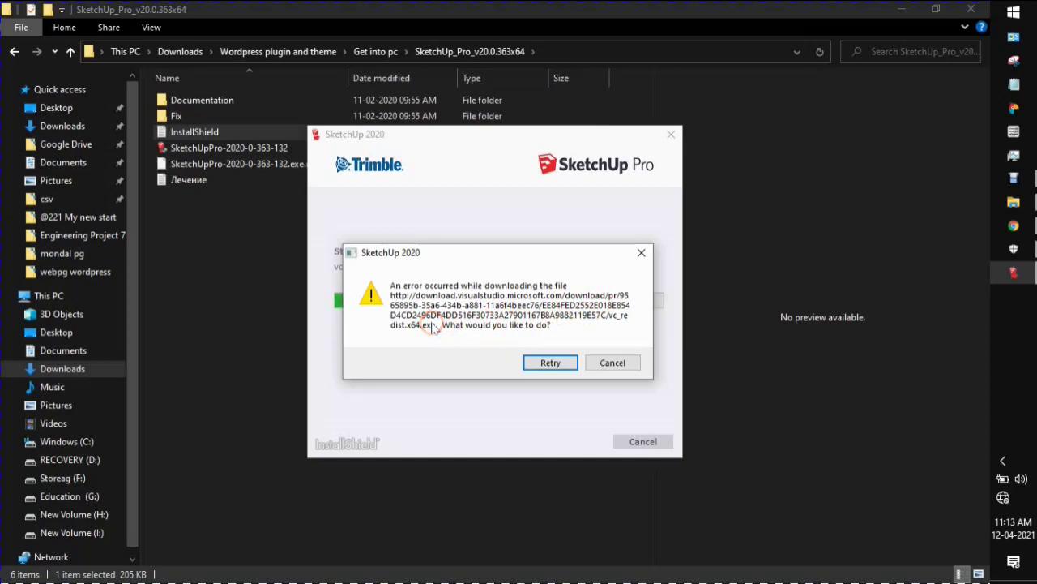
{"action": "left_click", "coordinate": [1004, 497]}
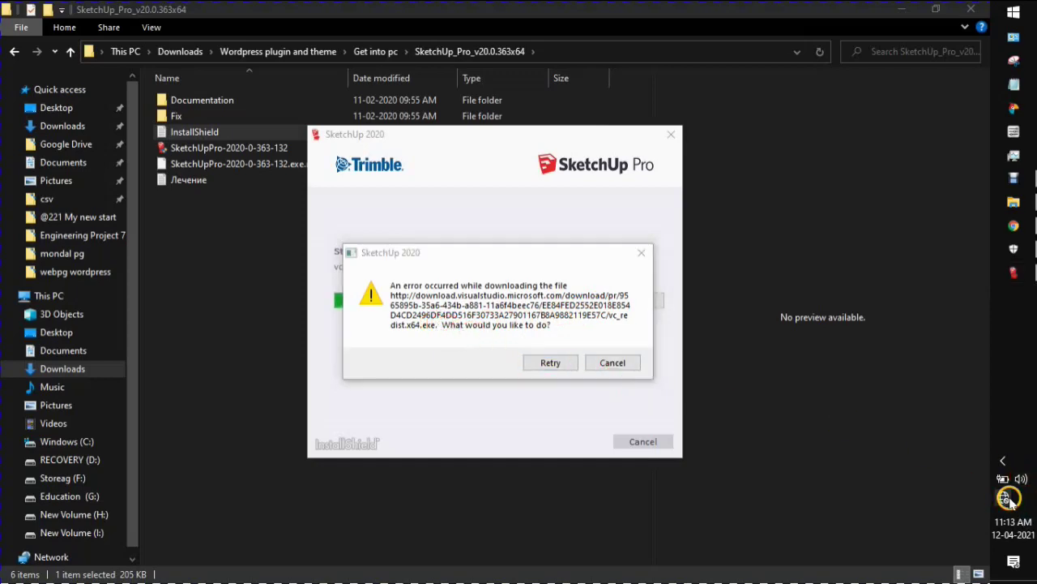
{"action": "left_click", "coordinate": [727, 548]}
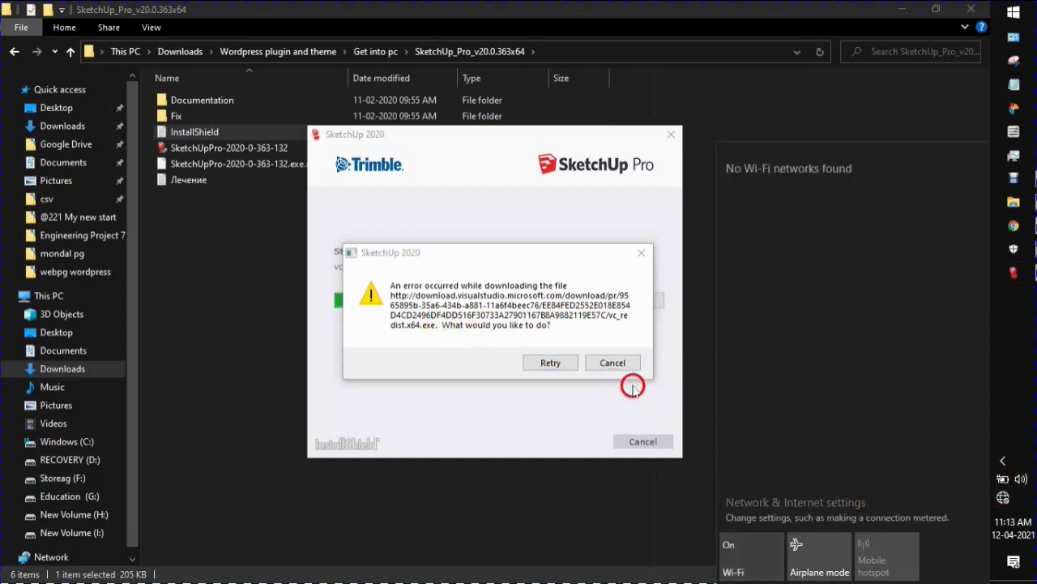
{"action": "left_click", "coordinate": [550, 363]}
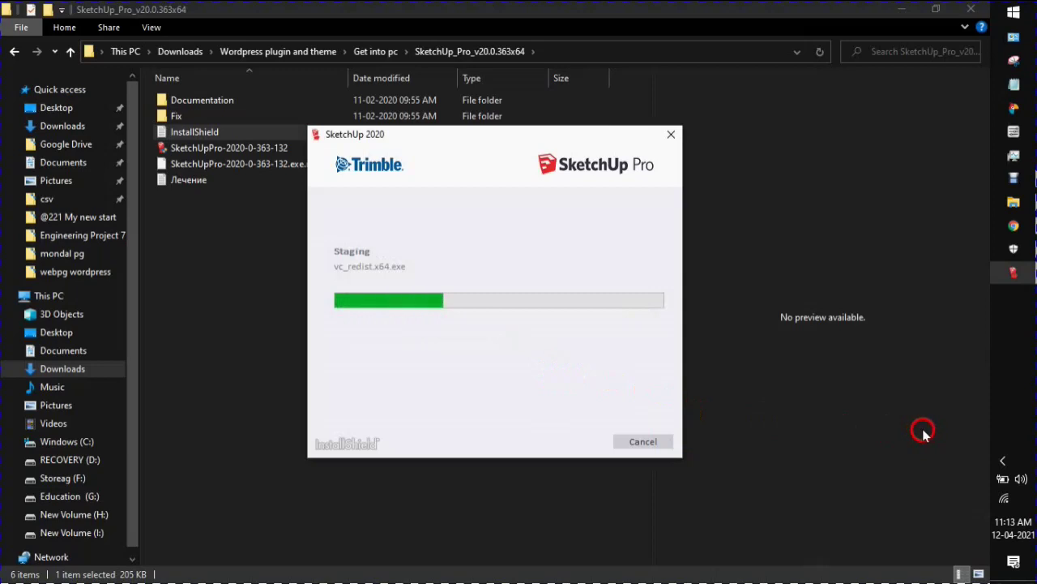
{"action": "left_click", "coordinate": [1003, 460]}
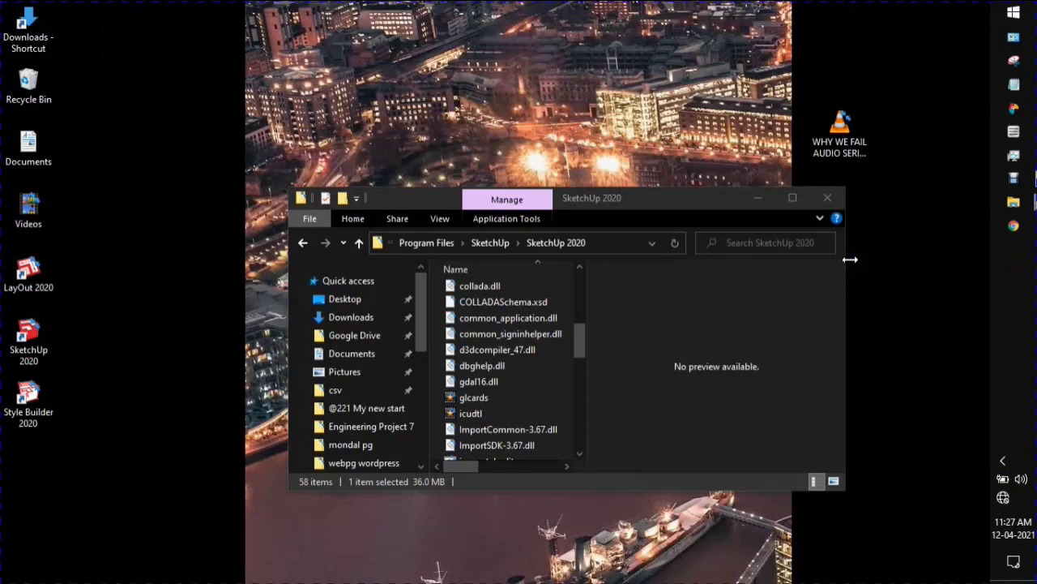
Step: View the file location of the newly installed SketchUp 2020 Start menu entry, and close that folder
{"action": "left_click", "coordinate": [759, 197]}
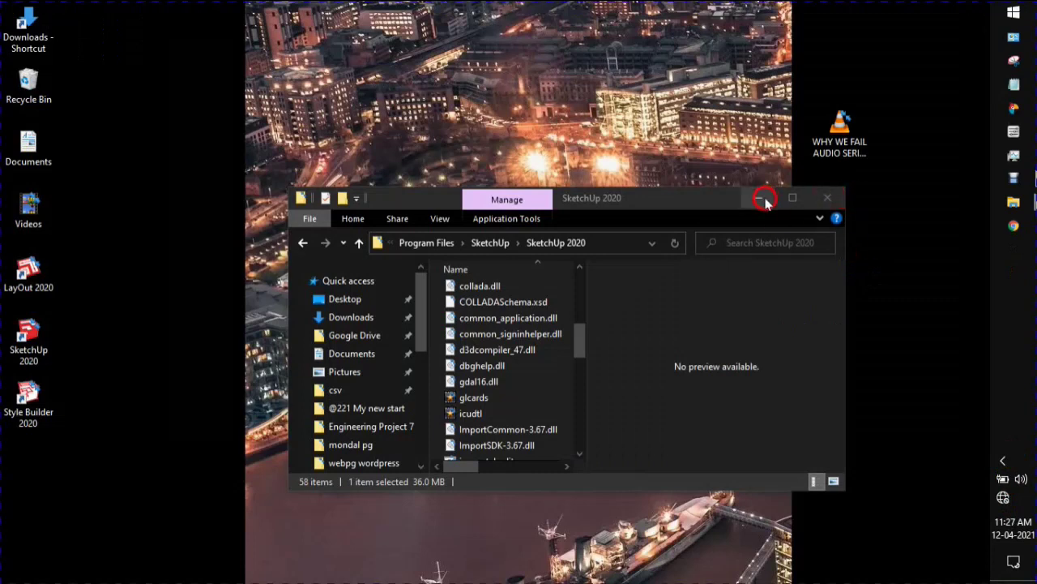
{"action": "left_click", "coordinate": [65, 314]}
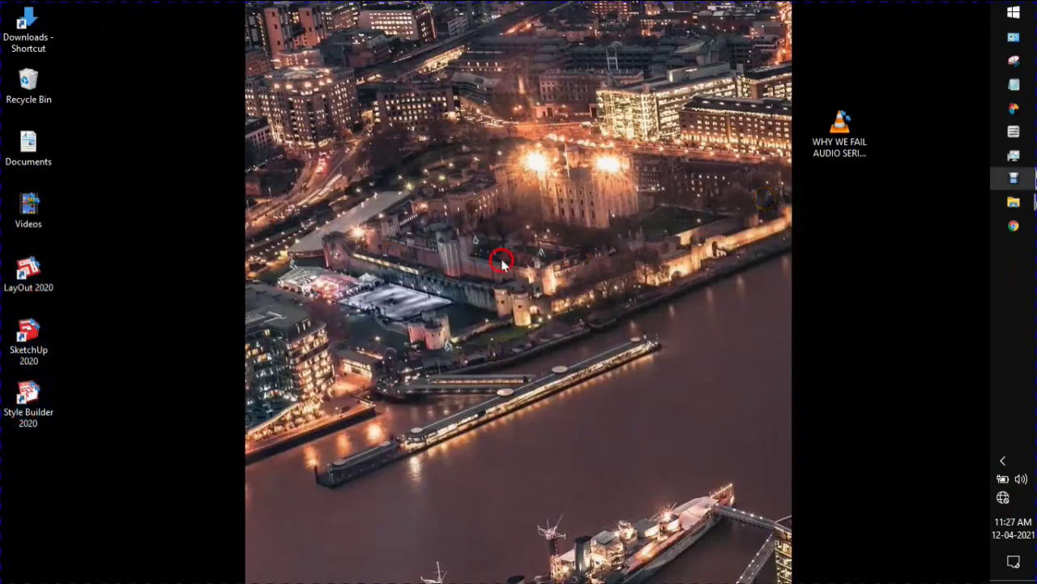
{"action": "left_click", "coordinate": [1014, 12]}
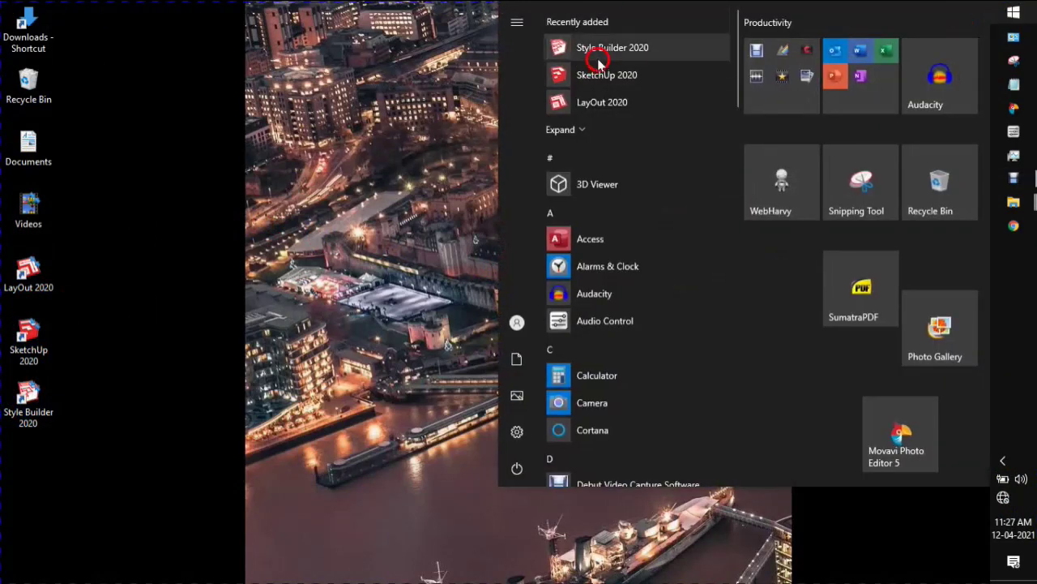
{"action": "right_click", "coordinate": [629, 77]}
{"action": "mouse_move", "coordinate": [697, 115]}
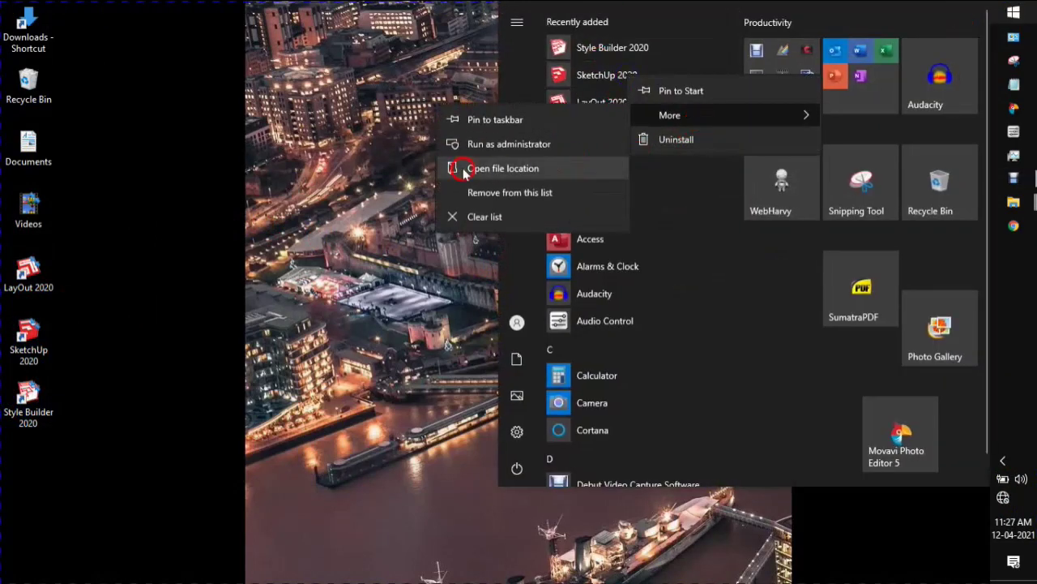
{"action": "left_click", "coordinate": [510, 168]}
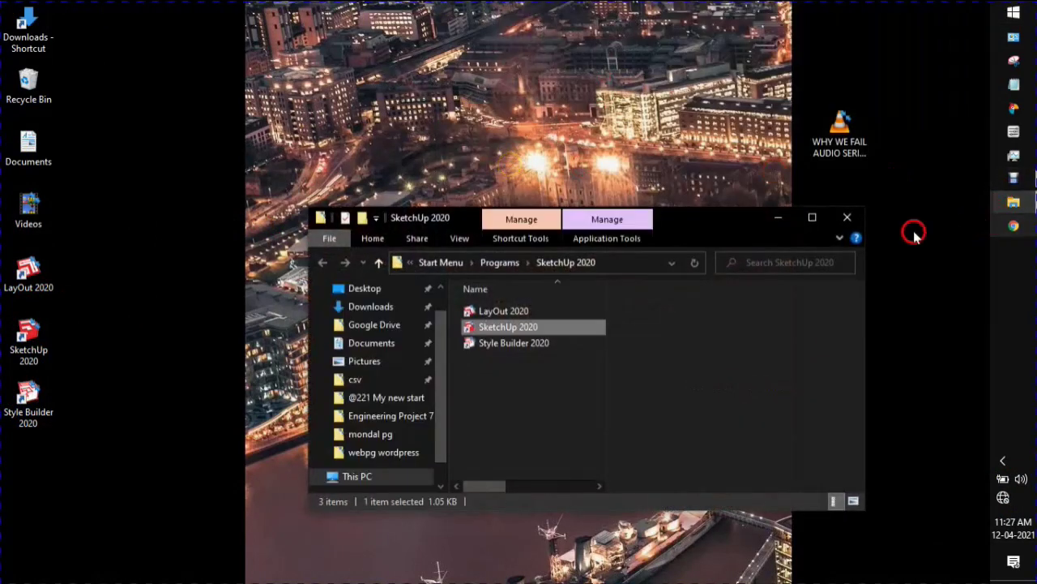
{"action": "left_click", "coordinate": [847, 220]}
Step: Bring up the SketchUp 2020 folder in Program Files and look through its files down to the SketchUp application
{"action": "left_click", "coordinate": [1010, 202]}
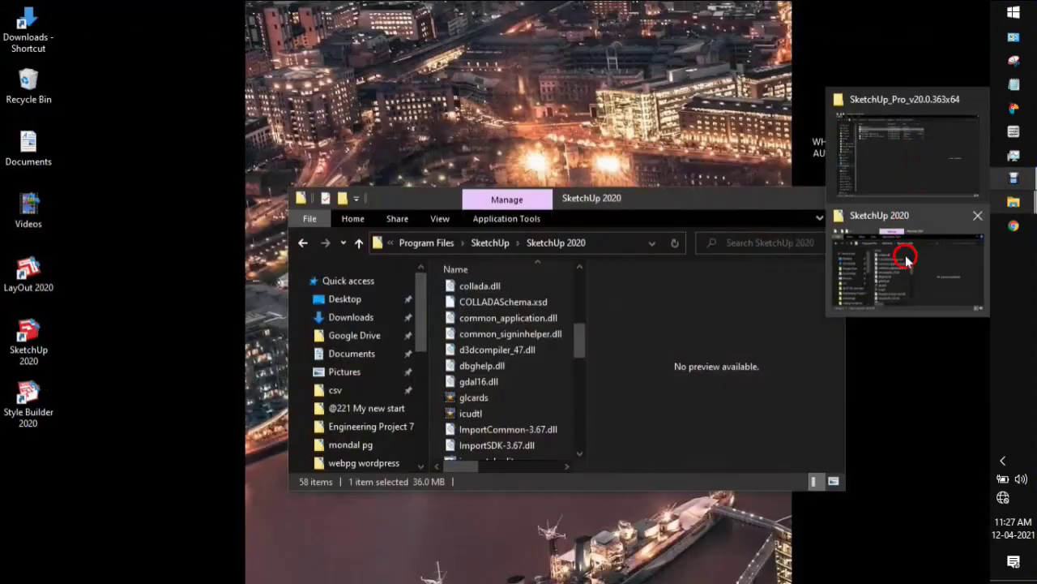
{"action": "left_click", "coordinate": [906, 257]}
{"action": "left_click", "coordinate": [801, 198]}
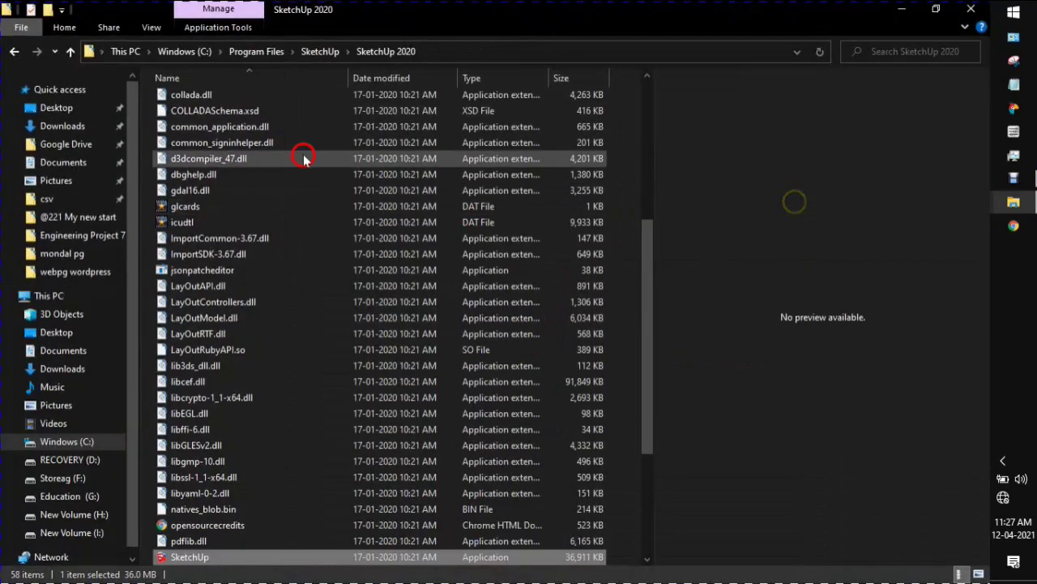
{"action": "scroll", "coordinate": [351, 484], "scroll_direction": "down", "scroll_amount": 3}
{"action": "scroll", "coordinate": [350, 484], "scroll_direction": "down", "scroll_amount": 1}
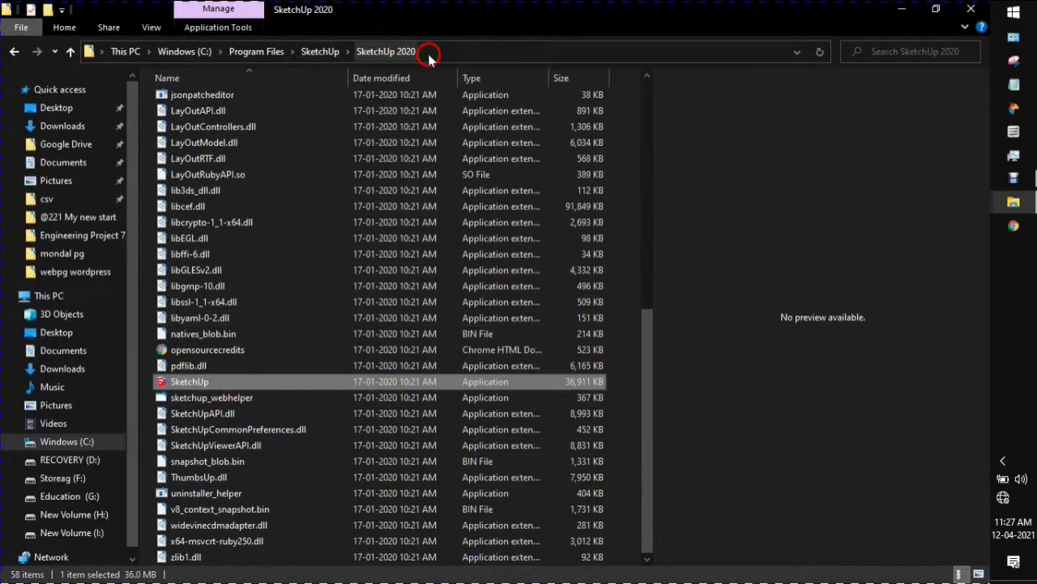
{"action": "left_click", "coordinate": [936, 9]}
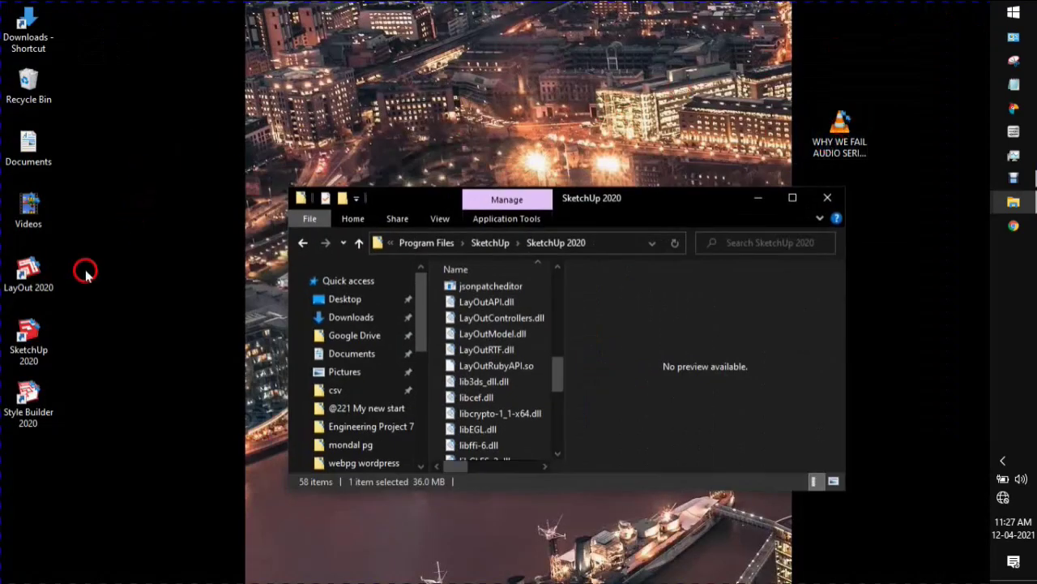
{"action": "left_click", "coordinate": [661, 223]}
Step: Copy SketchUp and SketchUp.exe.md5 from the Fix folder inside SketchUp_Pro_v20.0.363x64
{"action": "mouse_move", "coordinate": [1005, 203]}
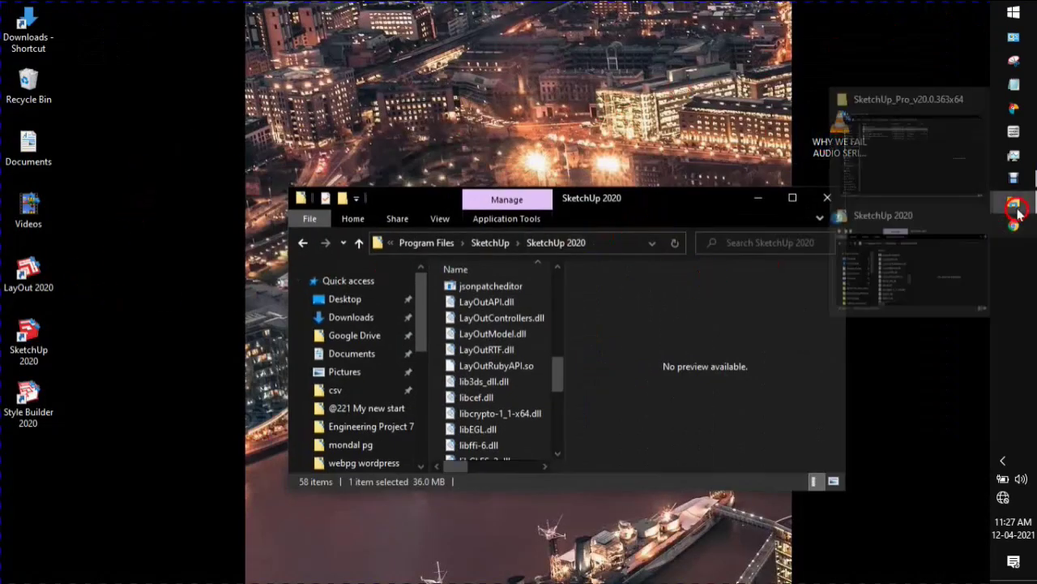
{"action": "left_click", "coordinate": [920, 158]}
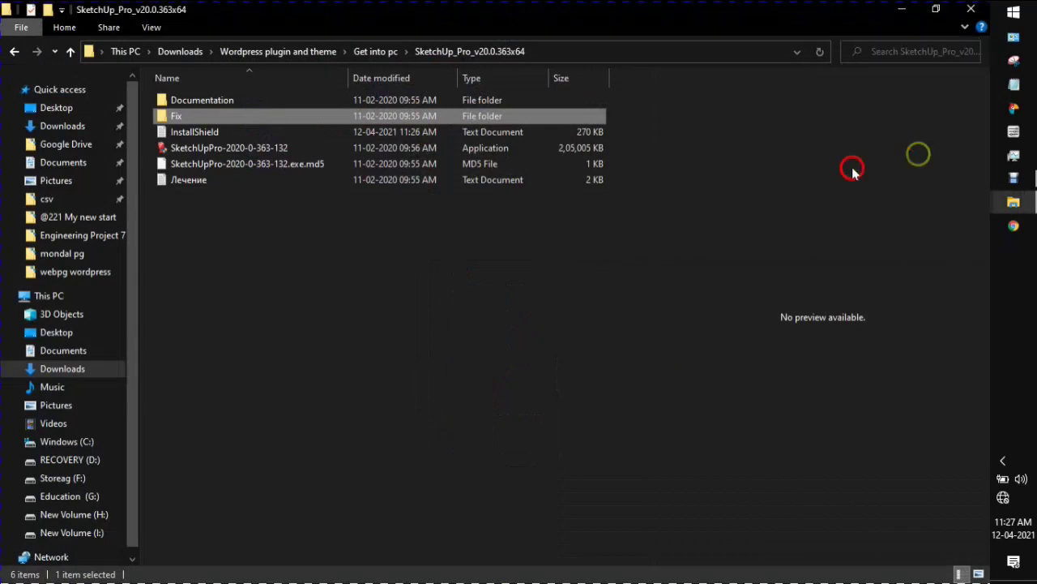
{"action": "double_click", "coordinate": [444, 118]}
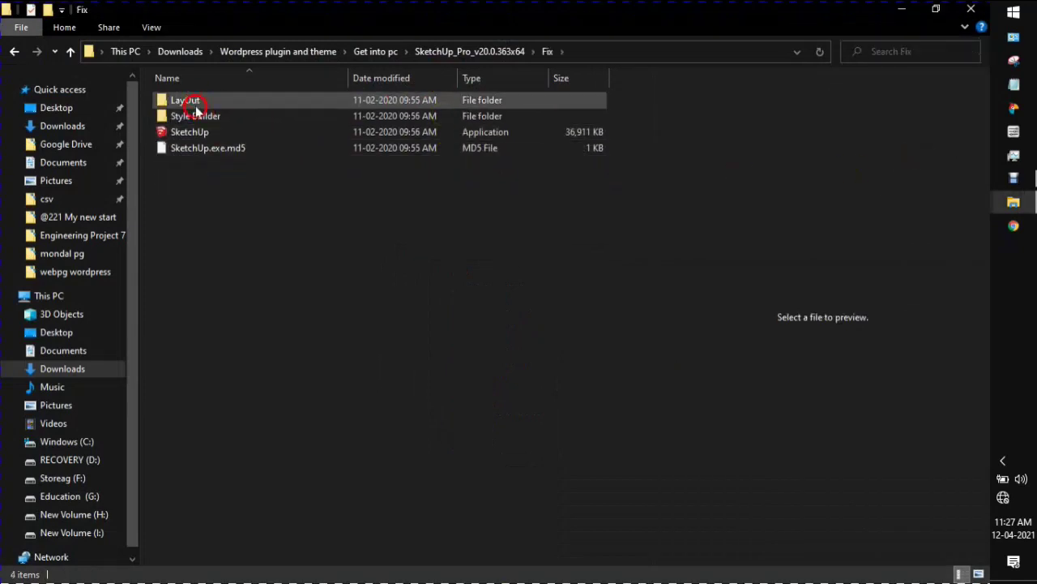
{"action": "right_click", "coordinate": [229, 136]}
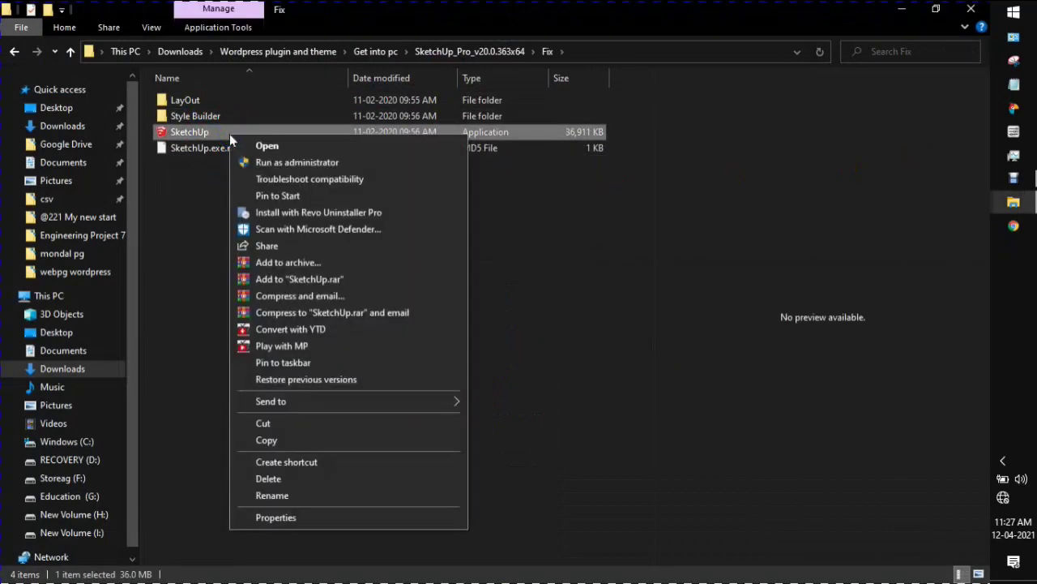
{"action": "left_click", "coordinate": [305, 439]}
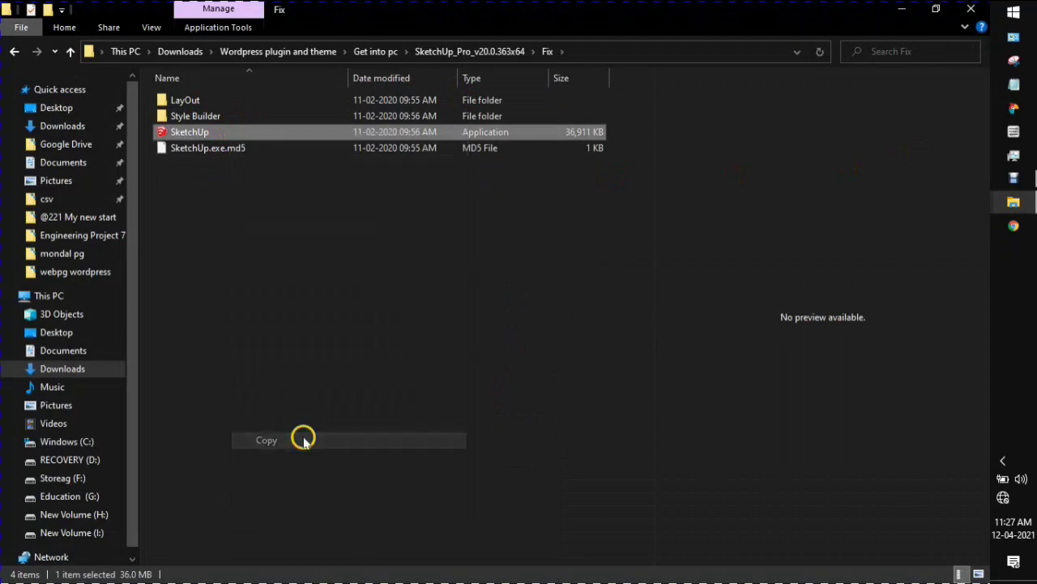
{"action": "left_click_drag", "start_coordinate": [357, 217], "coordinate": [371, 134]}
{"action": "right_click", "coordinate": [356, 138]}
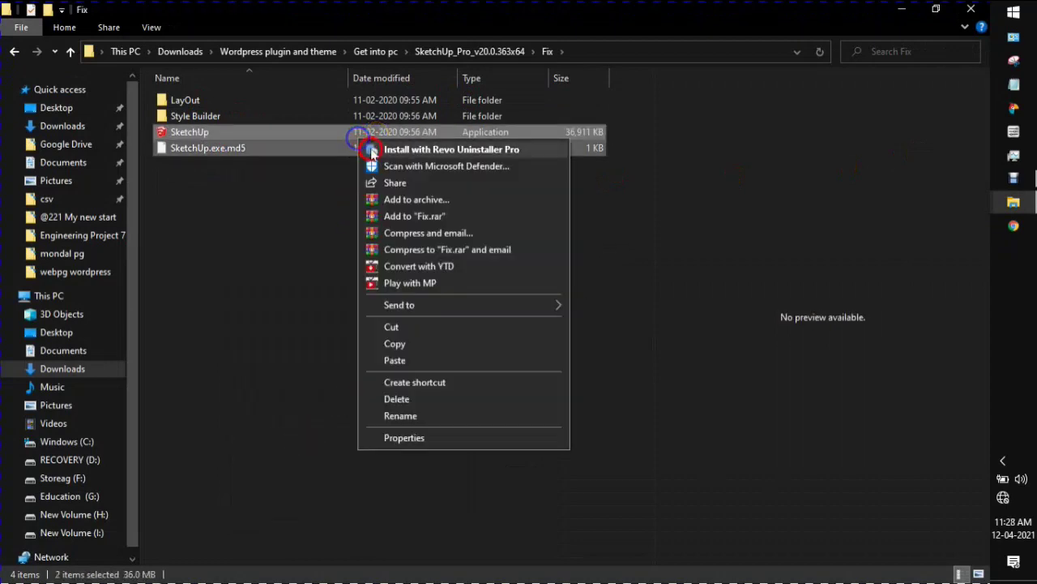
{"action": "left_click", "coordinate": [405, 343]}
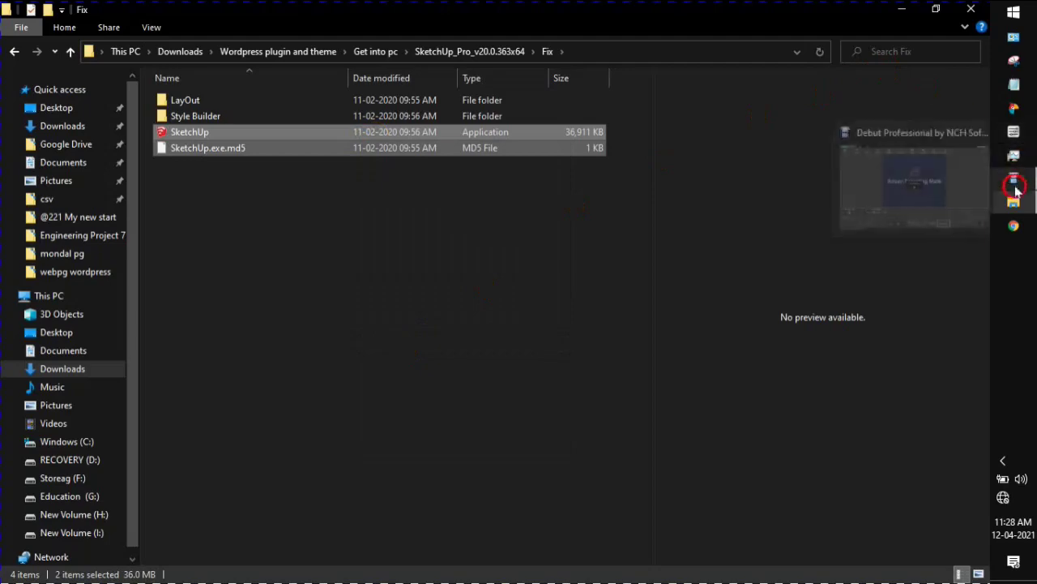
Step: Paste the copied files into Program Files\SketchUp\SketchUp 2020, replacing the existing SketchUp.exe and granting administrator permission for all current items
{"action": "mouse_move", "coordinate": [1002, 201]}
{"action": "left_click", "coordinate": [907, 240]}
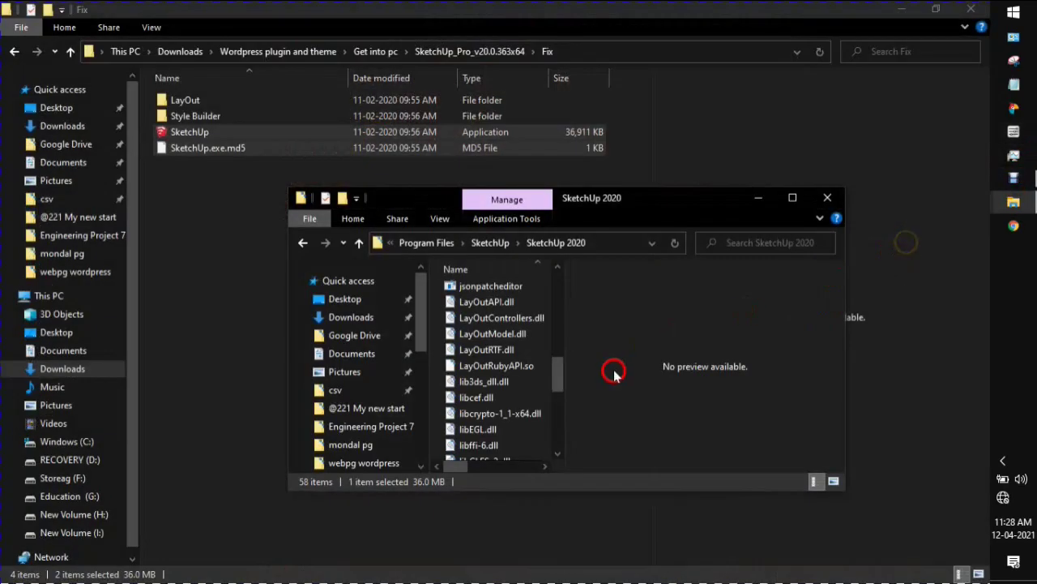
{"action": "left_click", "coordinate": [792, 197]}
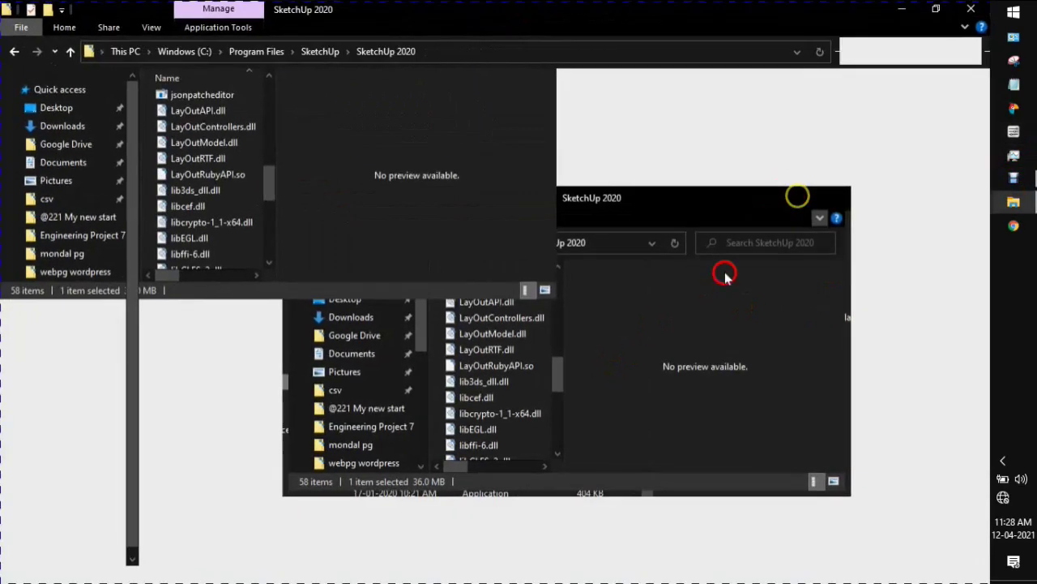
{"action": "left_click", "coordinate": [625, 342]}
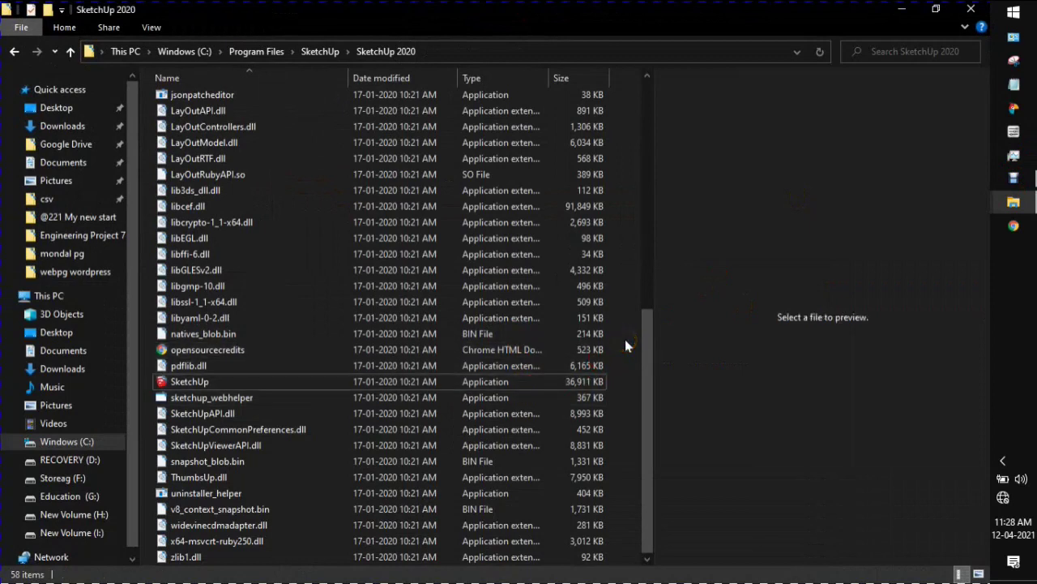
{"action": "key", "text": "ctrl+v"}
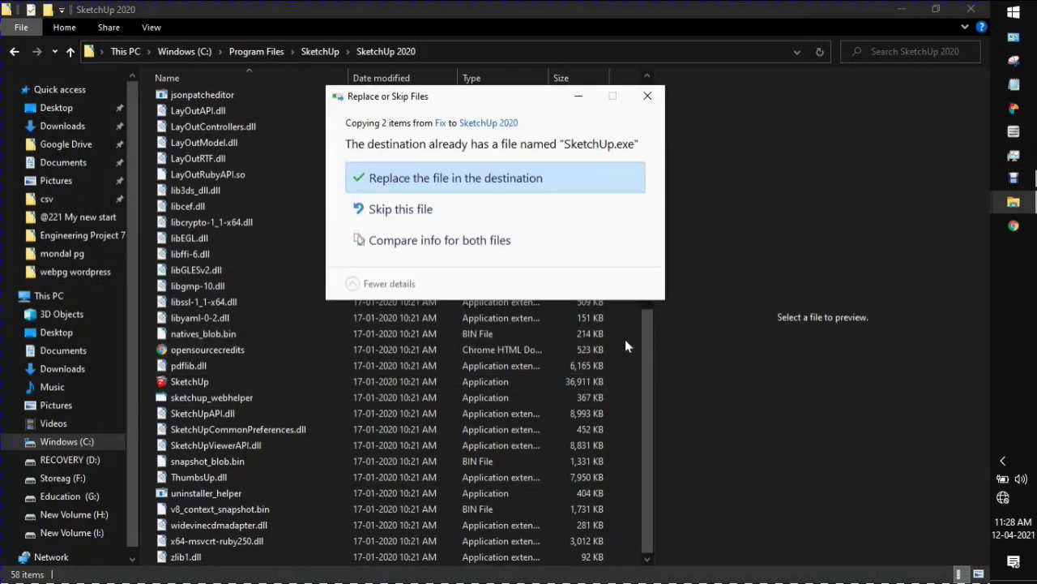
{"action": "left_click", "coordinate": [608, 185]}
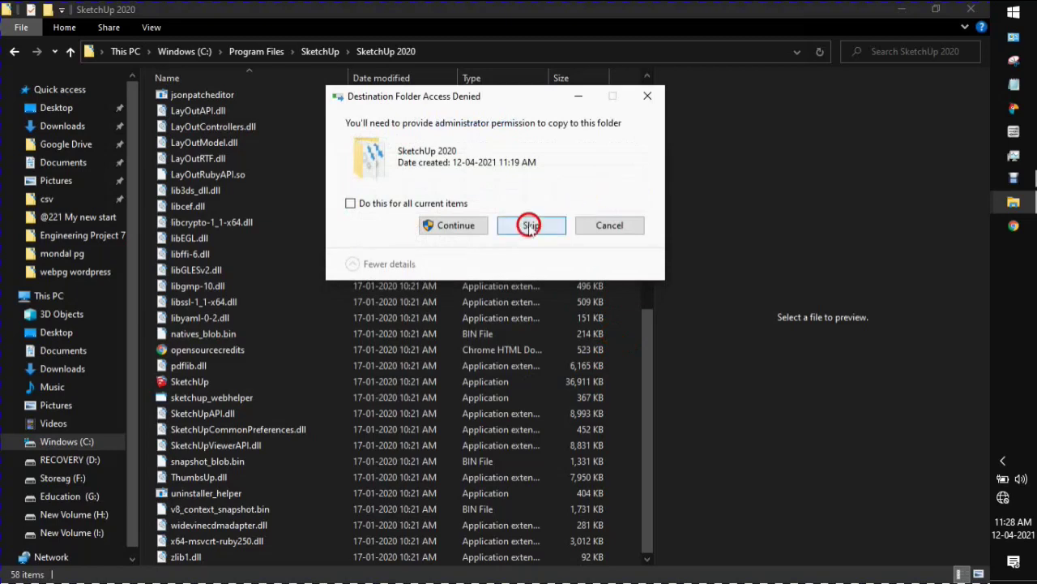
{"action": "left_click", "coordinate": [413, 204]}
{"action": "left_click", "coordinate": [469, 228]}
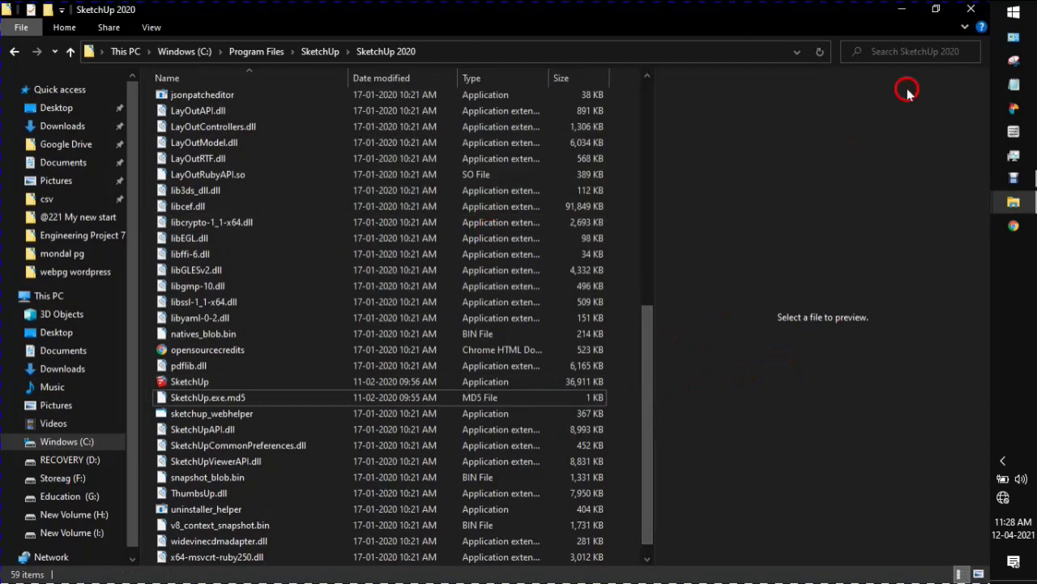
Step: Look into the Style Builder folder inside the downloaded Fix folder
{"action": "left_click", "coordinate": [892, 10]}
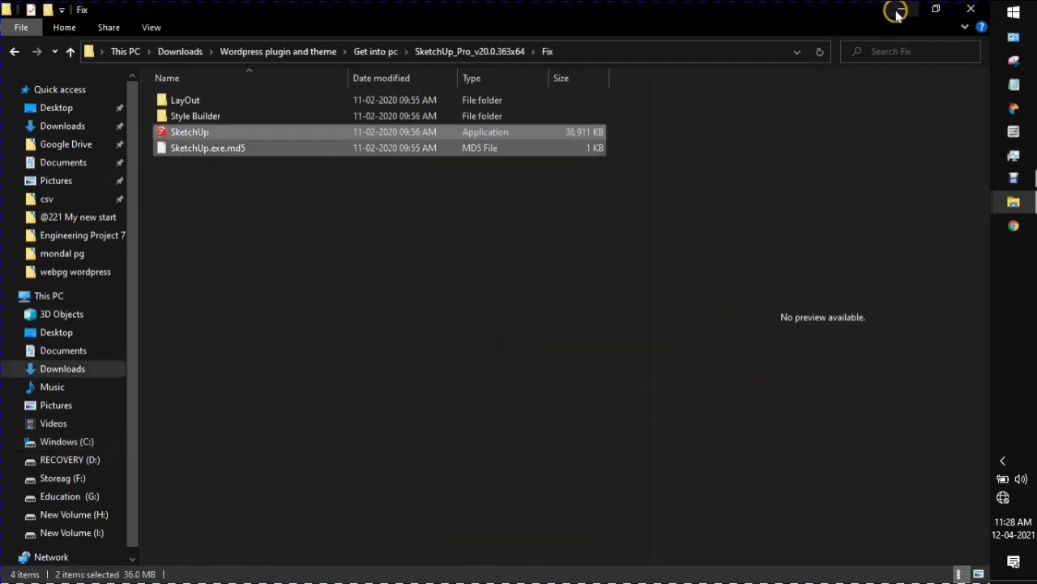
{"action": "double_click", "coordinate": [243, 116]}
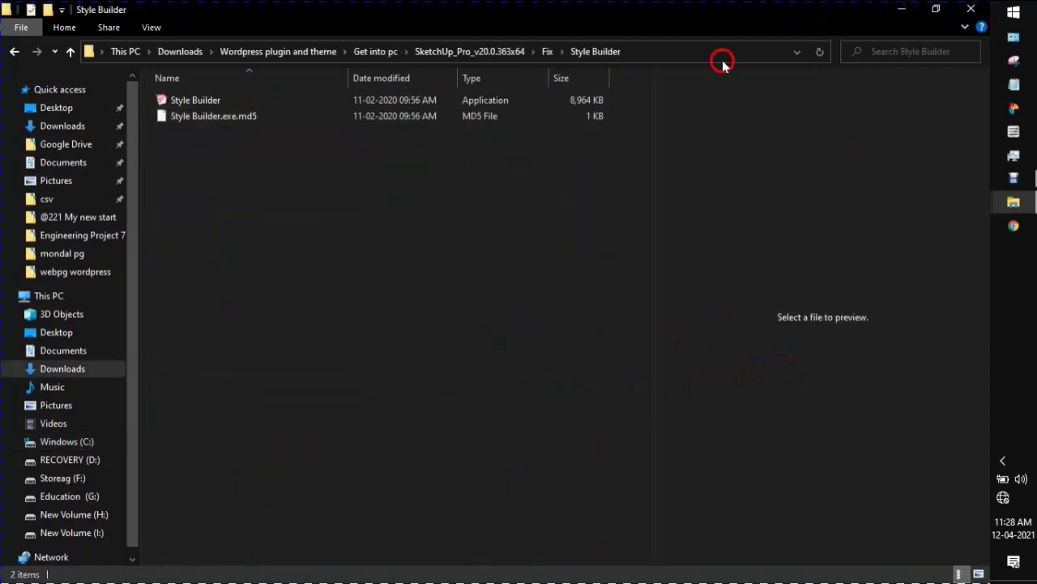
{"action": "left_click", "coordinate": [900, 10]}
{"action": "mouse_move", "coordinate": [1019, 188]}
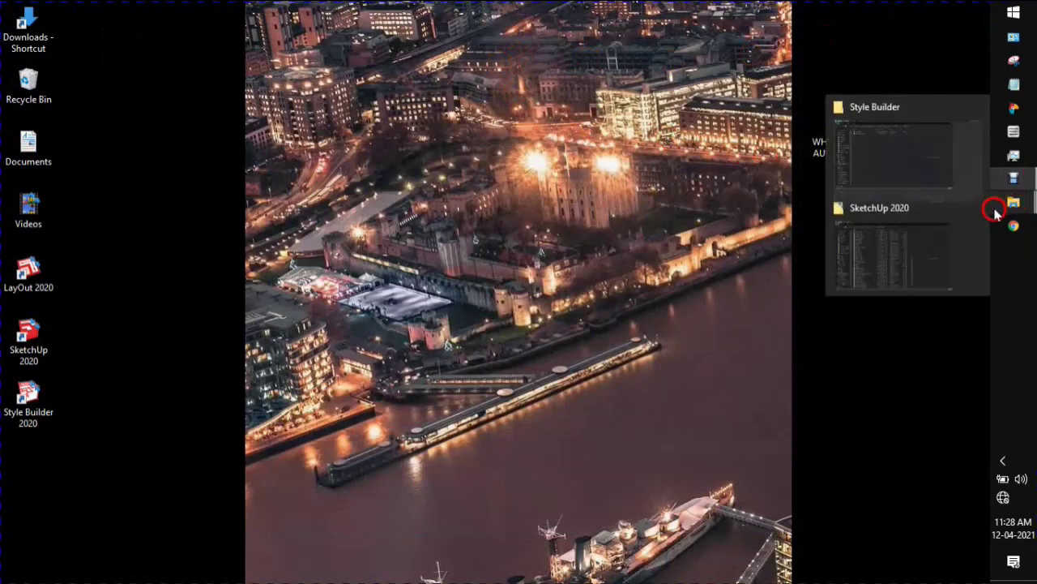
{"action": "left_click", "coordinate": [901, 166]}
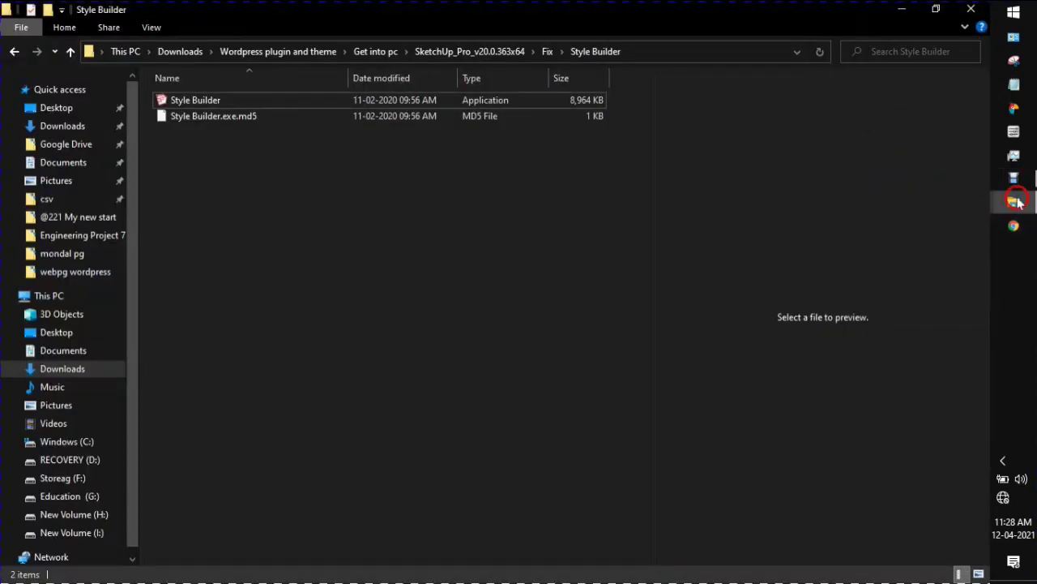
Step: Close the Program Files\SketchUp folder window and return to the Fix folder inside SketchUp_Pro_v20.0.363x64
{"action": "left_click", "coordinate": [926, 269]}
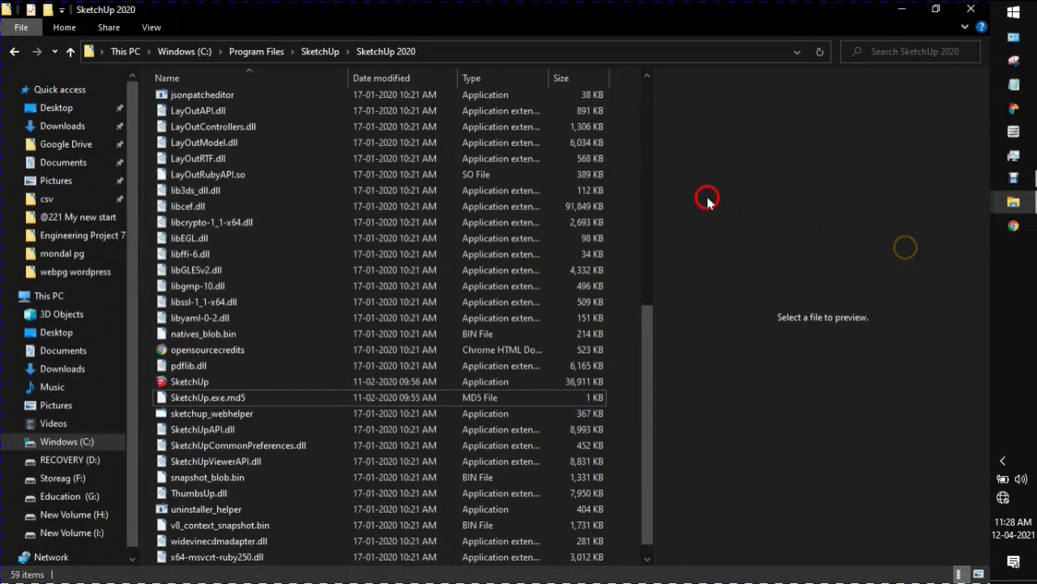
{"action": "left_click", "coordinate": [320, 51]}
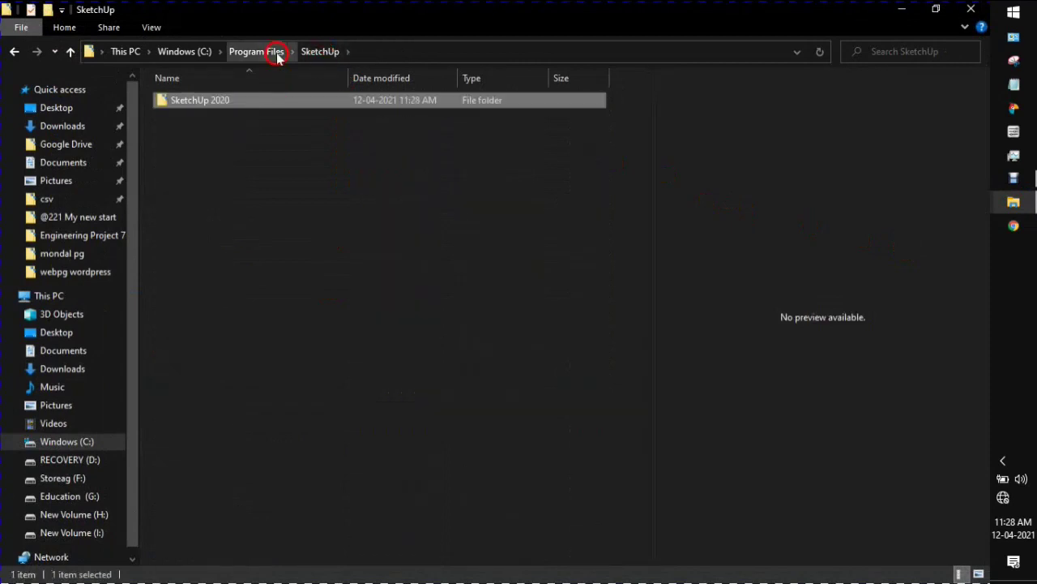
{"action": "left_click", "coordinate": [971, 8]}
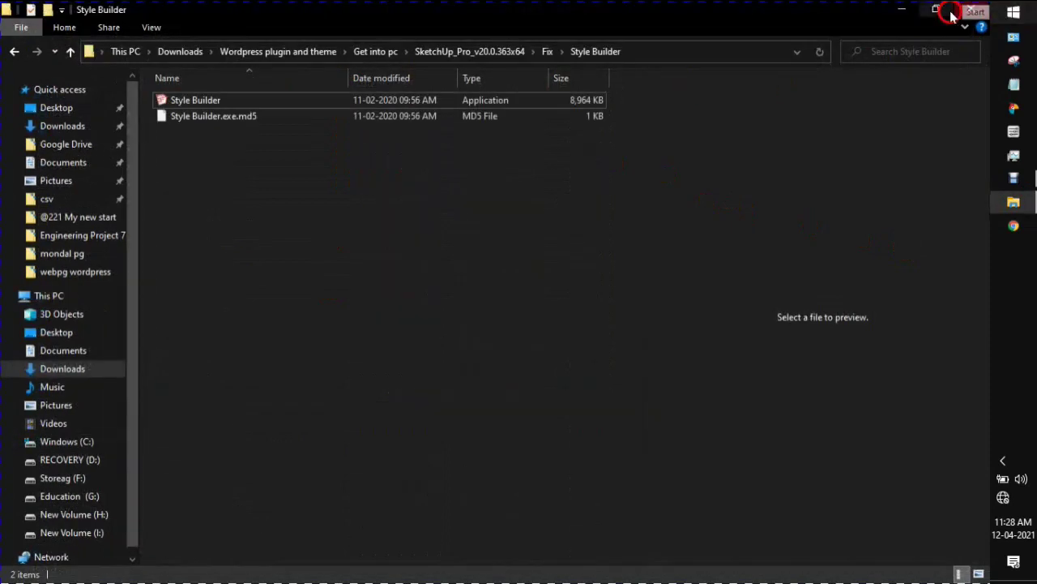
{"action": "left_click", "coordinate": [488, 51]}
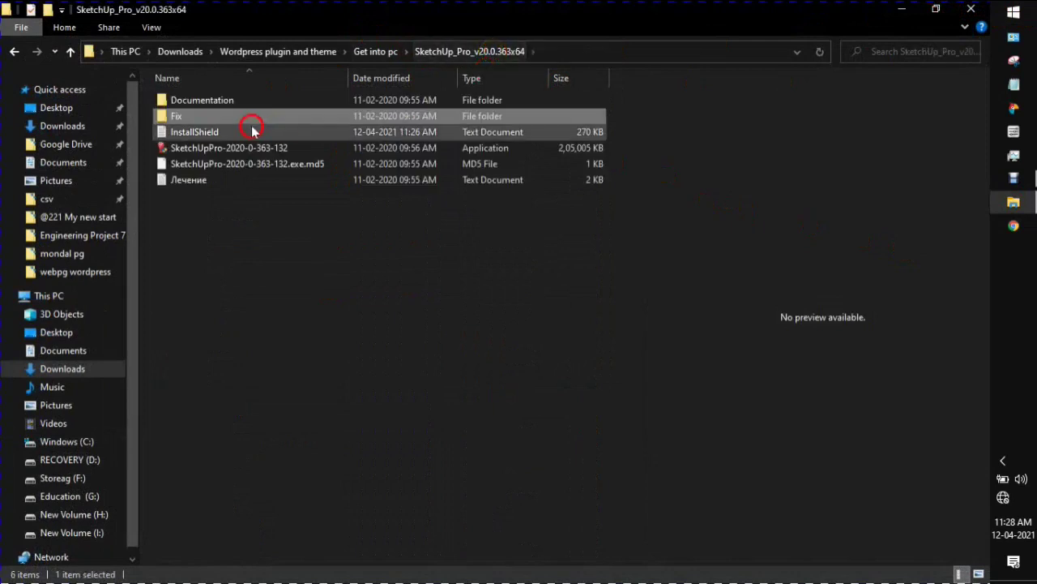
{"action": "double_click", "coordinate": [238, 119]}
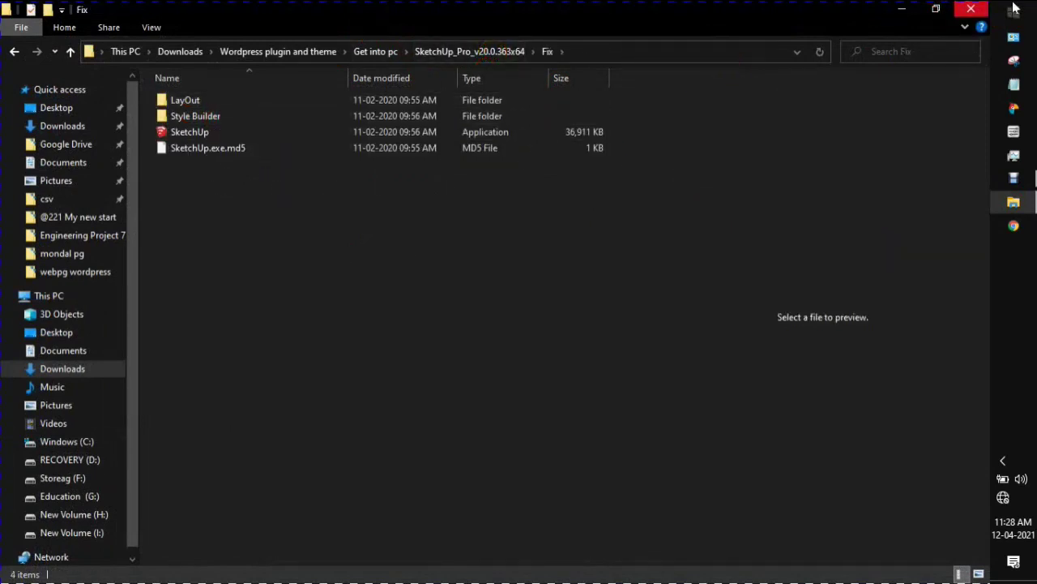
Step: Open the file location of the Style Builder 2020 Start menu entry
{"action": "key", "text": "super"}
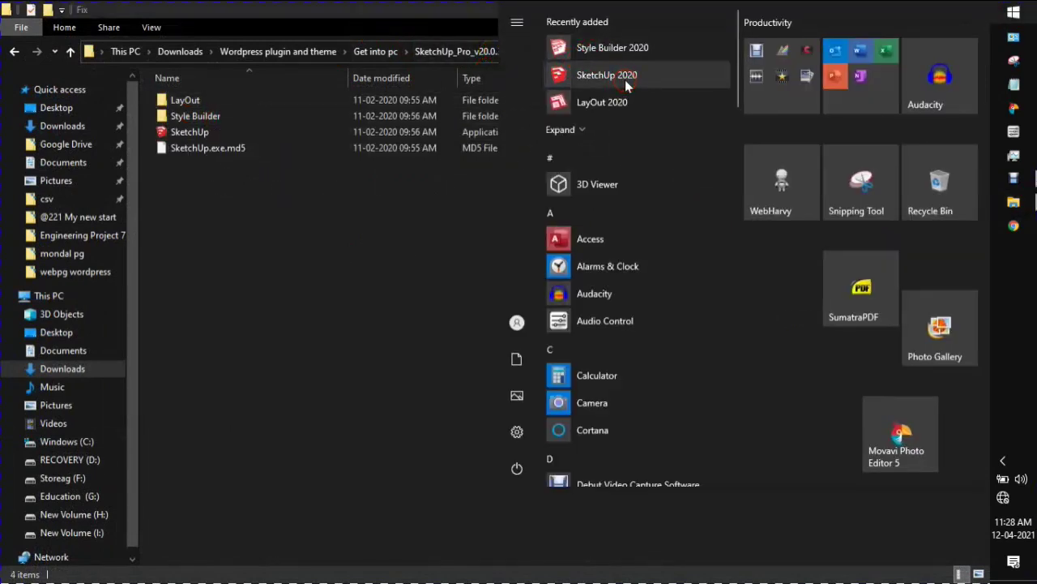
{"action": "left_click", "coordinate": [640, 48]}
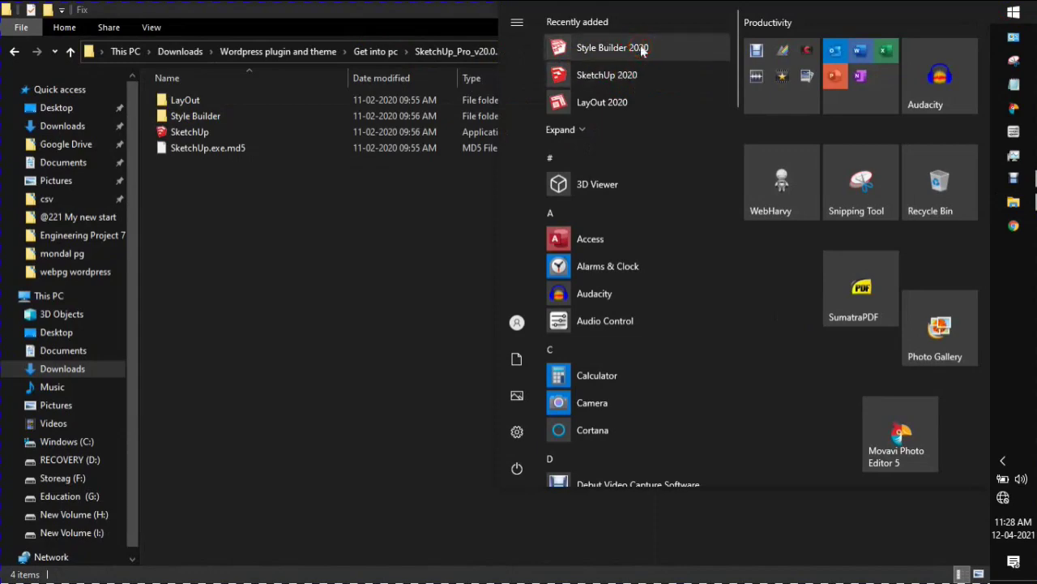
{"action": "right_click", "coordinate": [642, 50]}
{"action": "mouse_move", "coordinate": [685, 86]}
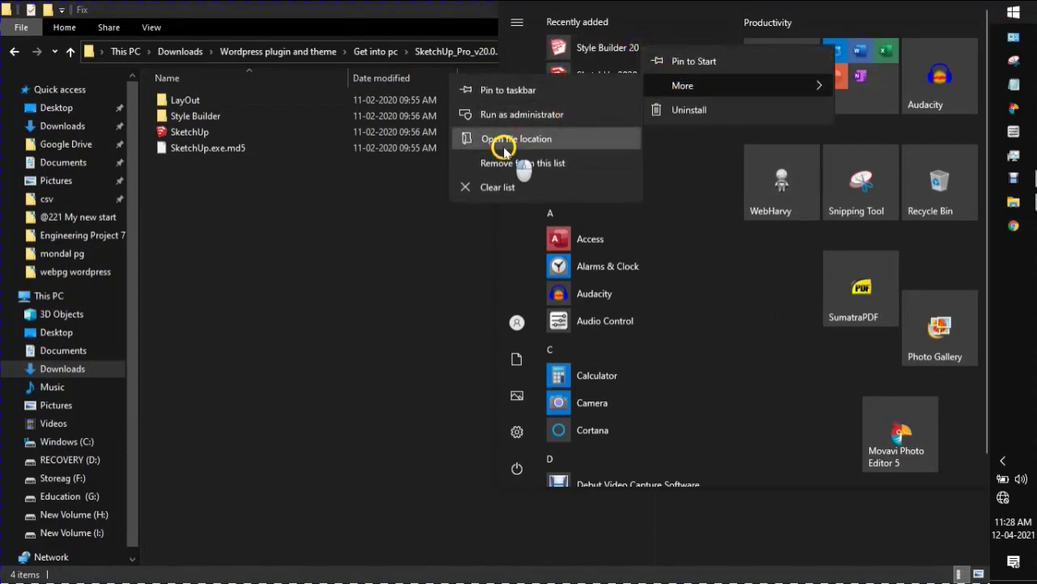
{"action": "left_click", "coordinate": [504, 148]}
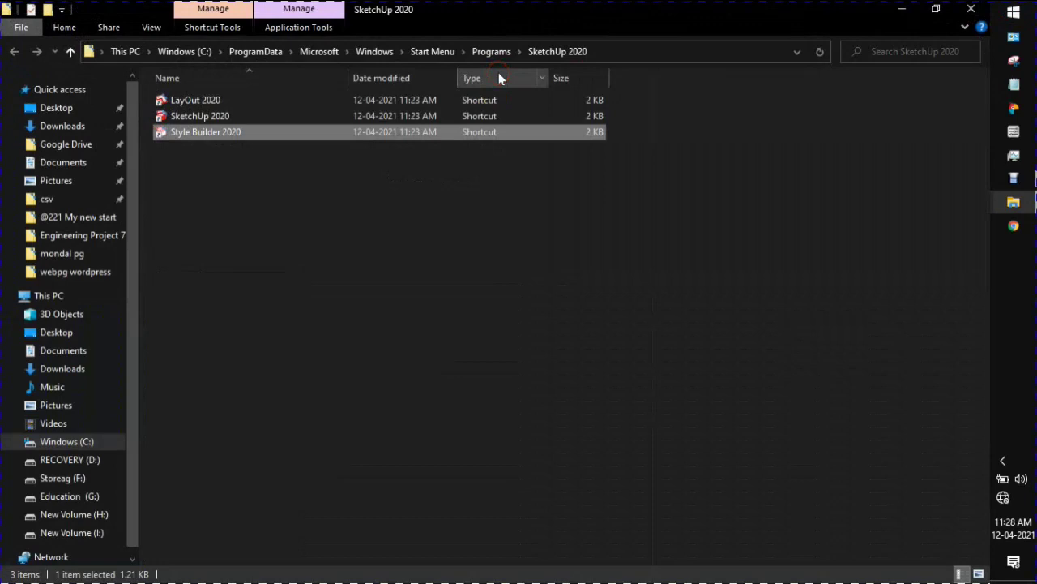
Step: Go from the Style Builder 2020 shortcut to its program folder in Program Files\SketchUp\SketchUp 2020
{"action": "left_click", "coordinate": [431, 130]}
{"action": "right_click", "coordinate": [433, 144]}
{"action": "left_click", "coordinate": [426, 134]}
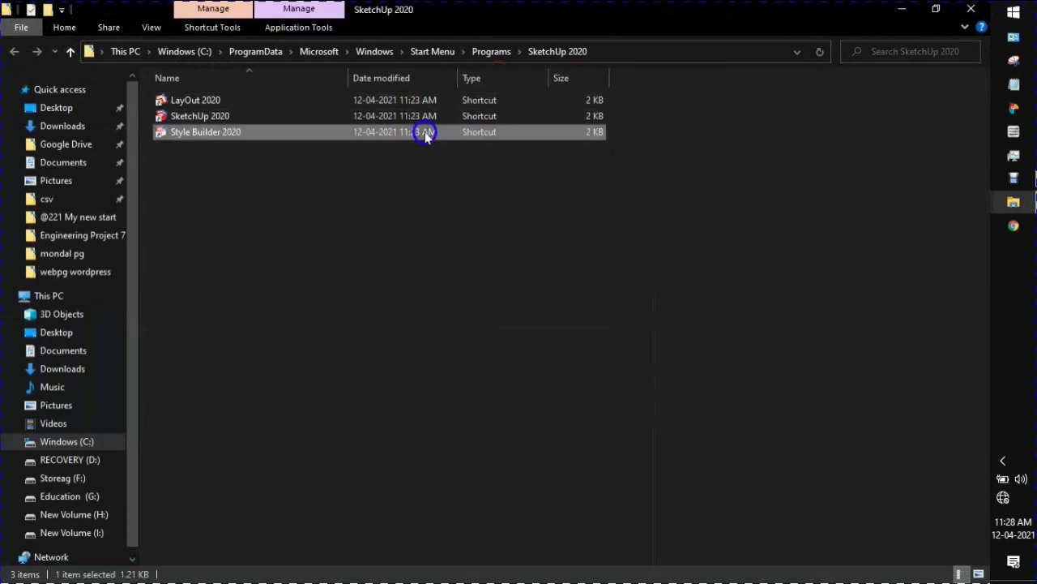
{"action": "right_click", "coordinate": [426, 140]}
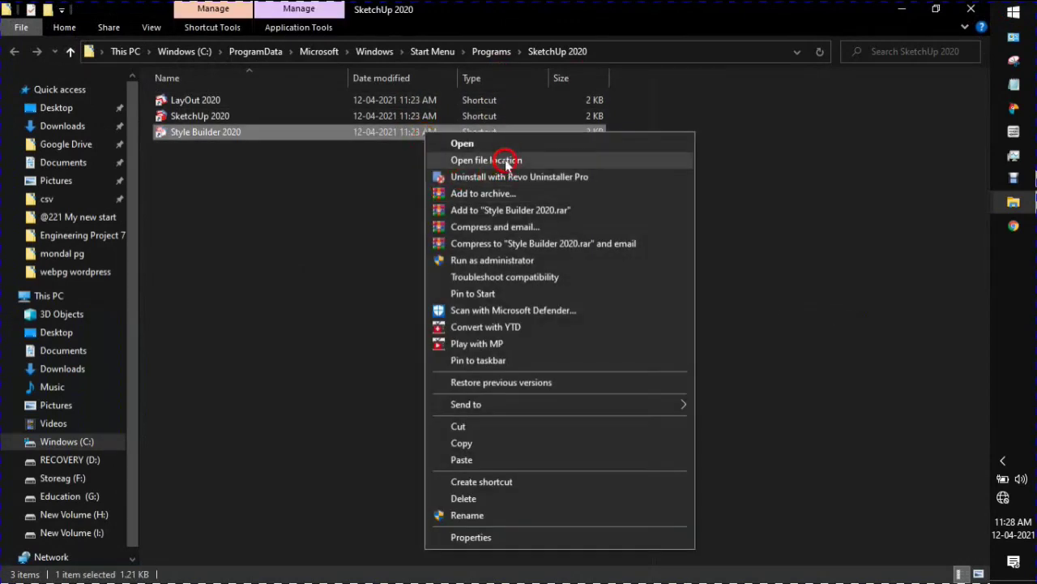
{"action": "left_click", "coordinate": [502, 154]}
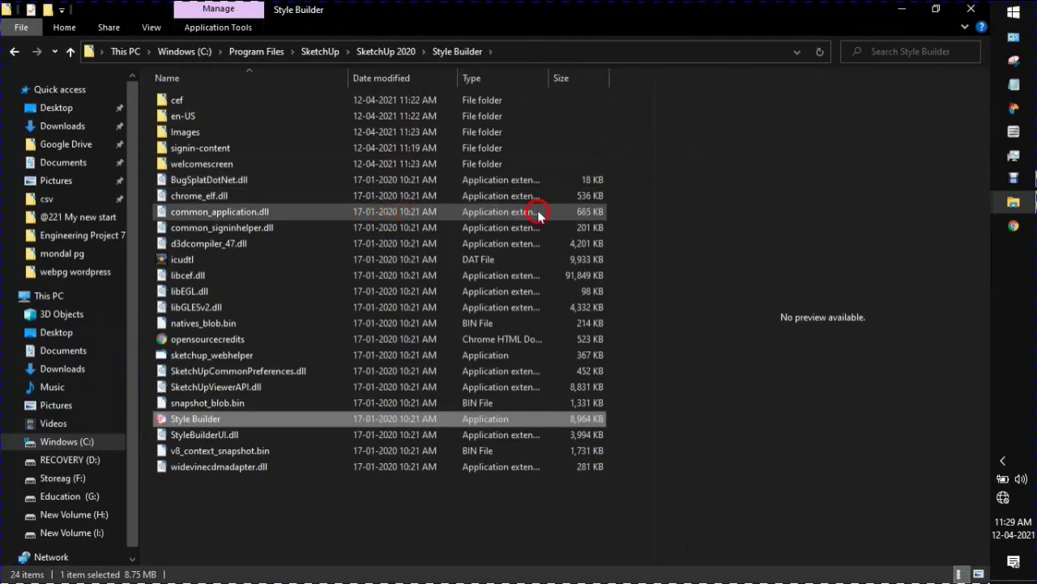
Step: Shrink the installed Style Builder folder's window and move it aside, with the Style Builder folder inside Fix opened behind it
{"action": "left_click", "coordinate": [940, 9]}
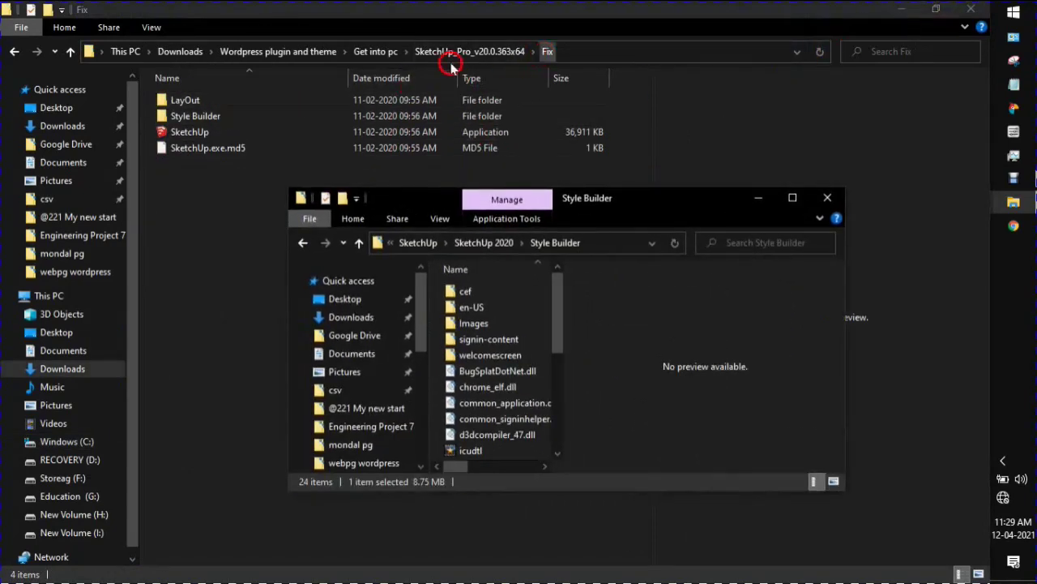
{"action": "double_click", "coordinate": [215, 115]}
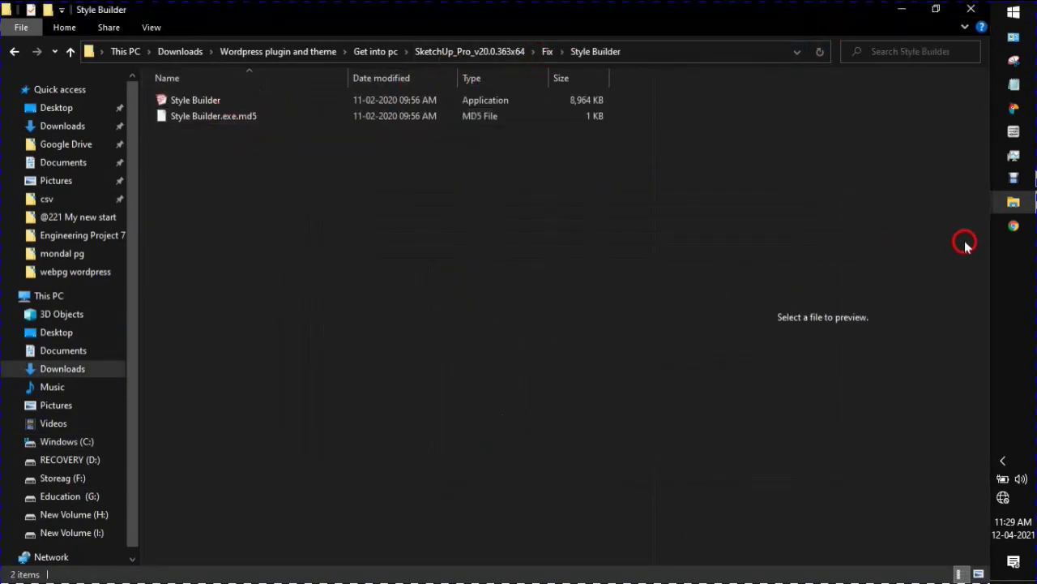
{"action": "mouse_move", "coordinate": [1013, 201]}
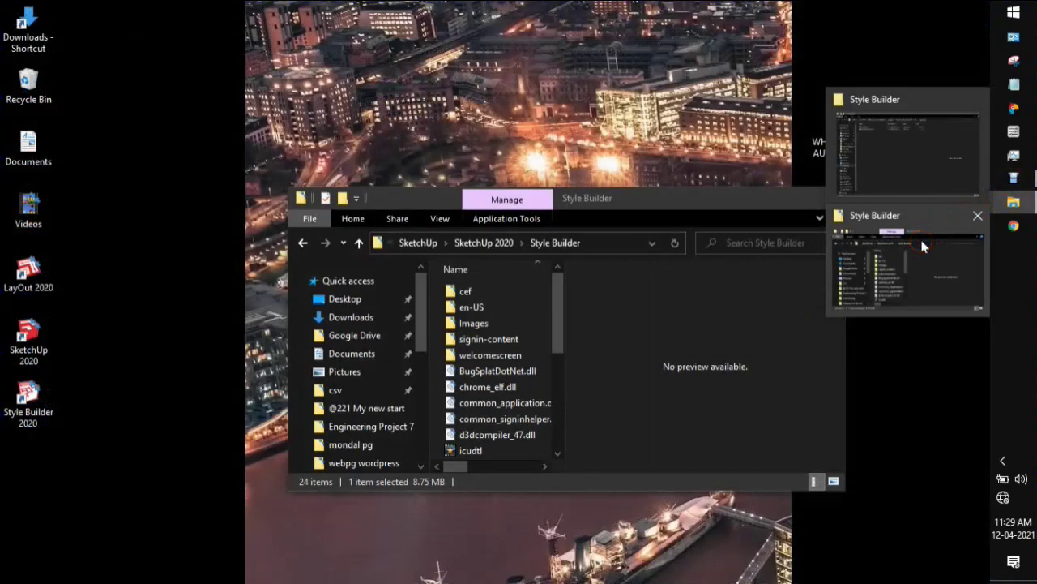
{"action": "left_click", "coordinate": [922, 245]}
{"action": "left_click_drag", "start_coordinate": [693, 209], "coordinate": [844, 131]}
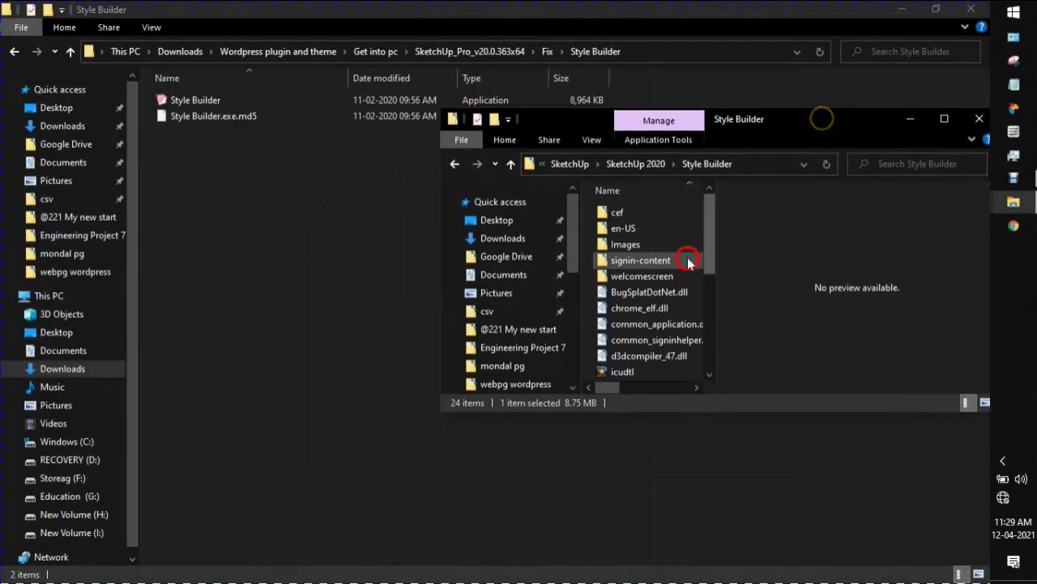
Step: Copy Style Builder and Style Builder.exe.md5 from the Style Builder folder inside Fix
{"action": "left_click_drag", "start_coordinate": [275, 167], "coordinate": [263, 96]}
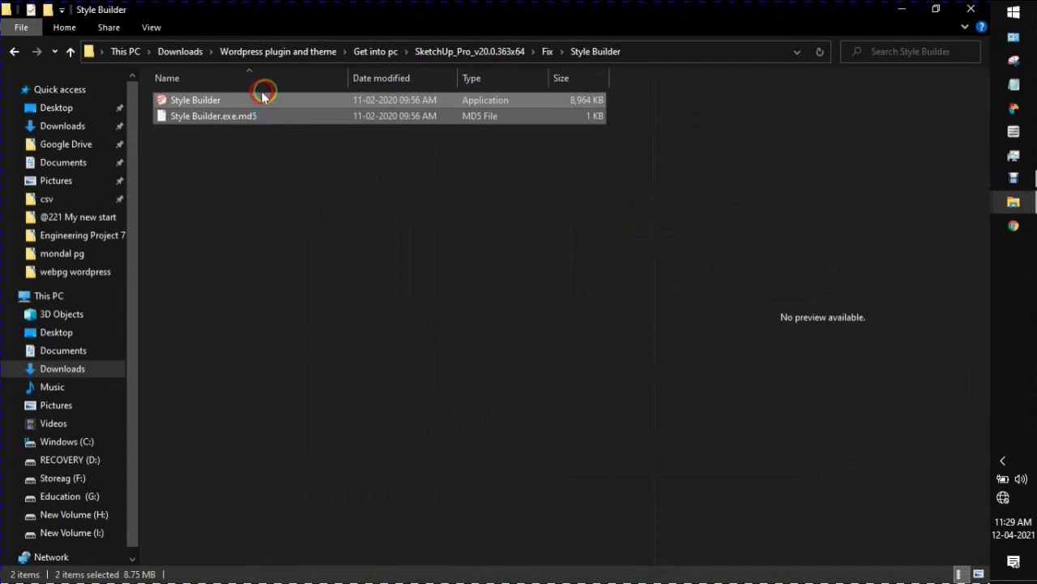
{"action": "right_click", "coordinate": [282, 113]}
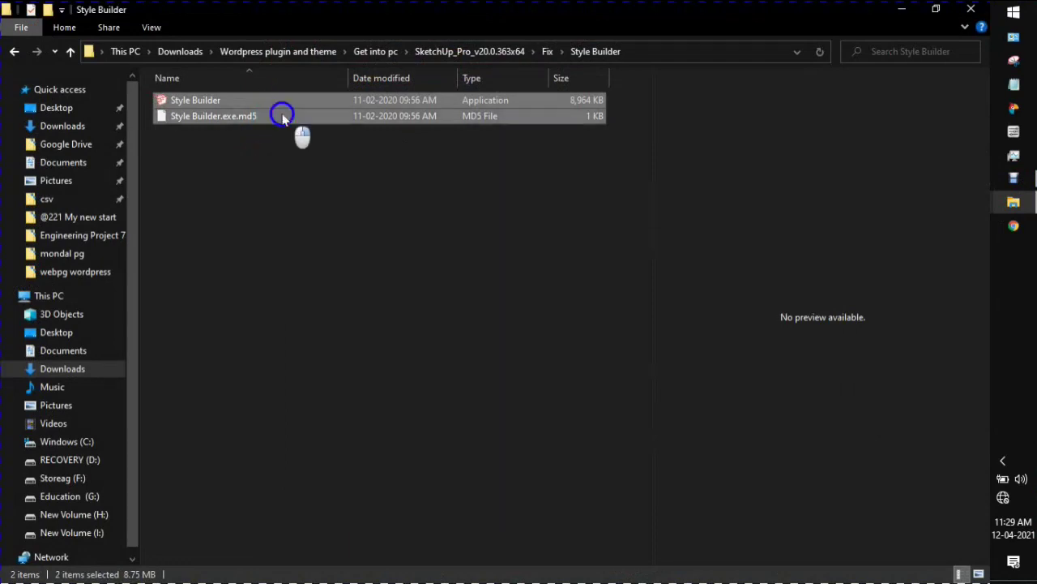
{"action": "left_click", "coordinate": [348, 303]}
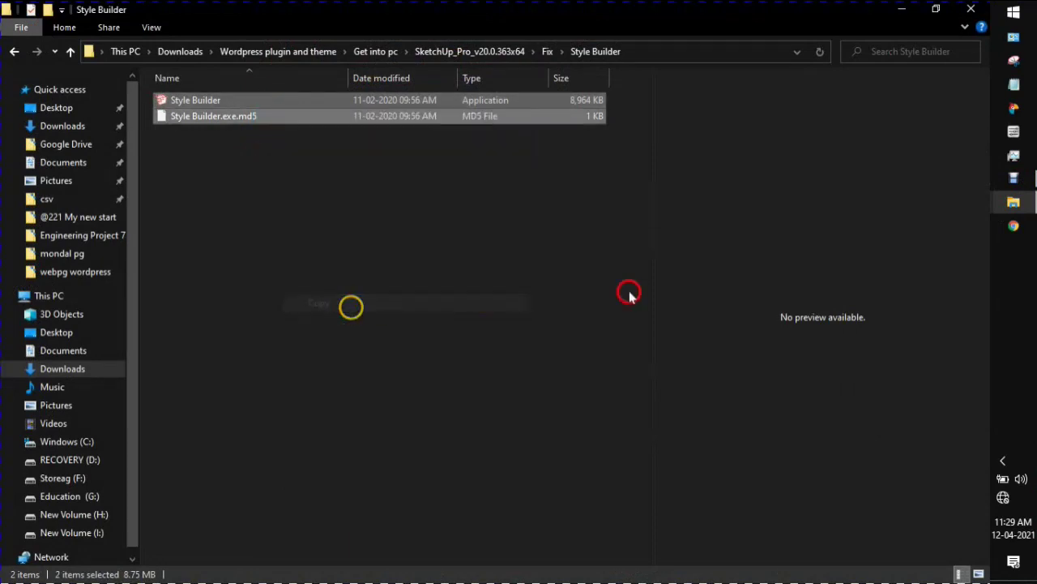
Step: Paste the copied files into Program Files\SketchUp\SketchUp 2020\Style Builder, replacing the existing Style Builder.exe
{"action": "mouse_move", "coordinate": [1018, 203]}
{"action": "left_click", "coordinate": [875, 255]}
{"action": "left_click", "coordinate": [944, 119]}
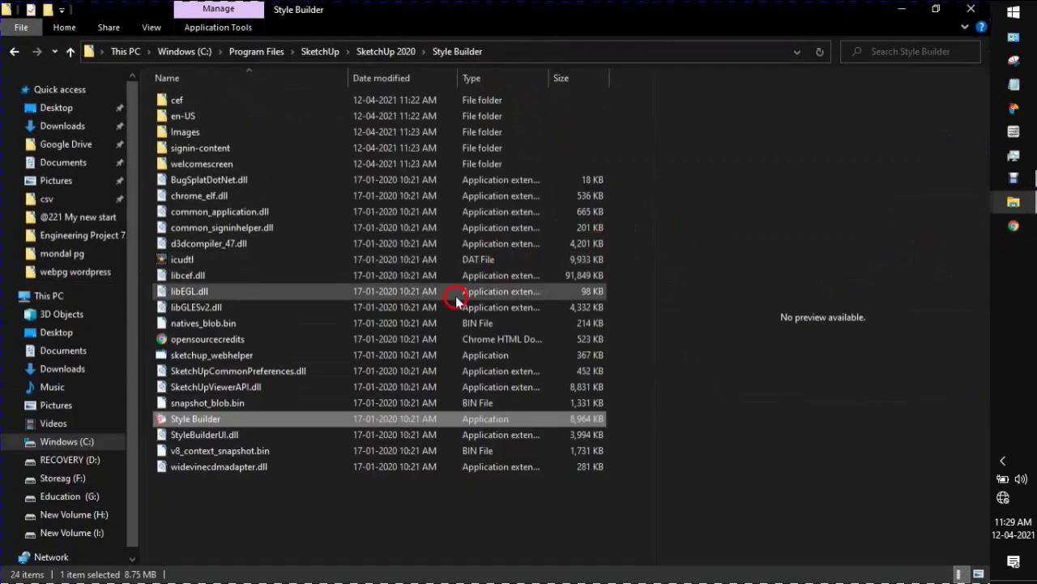
{"action": "right_click", "coordinate": [275, 514]}
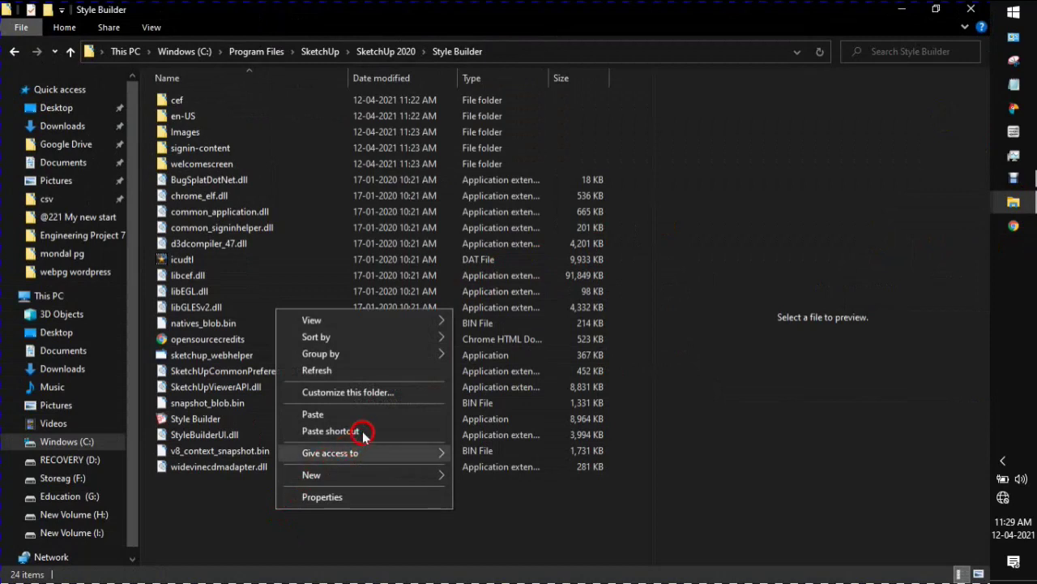
{"action": "left_click", "coordinate": [366, 416]}
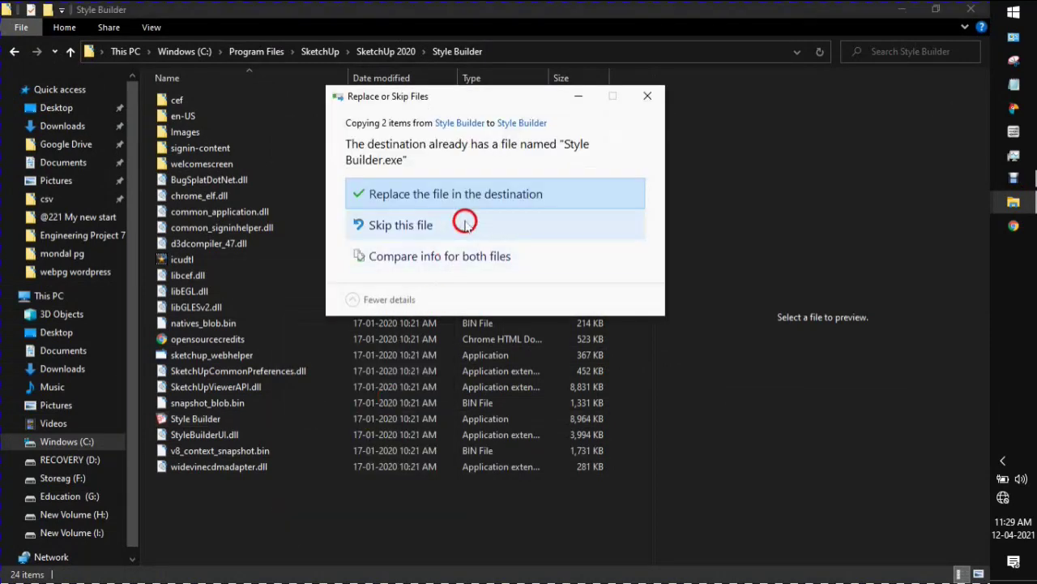
{"action": "left_click", "coordinate": [481, 194]}
{"action": "left_click", "coordinate": [420, 213]}
{"action": "left_click", "coordinate": [471, 224]}
{"action": "left_click", "coordinate": [406, 208]}
{"action": "left_click", "coordinate": [438, 225]}
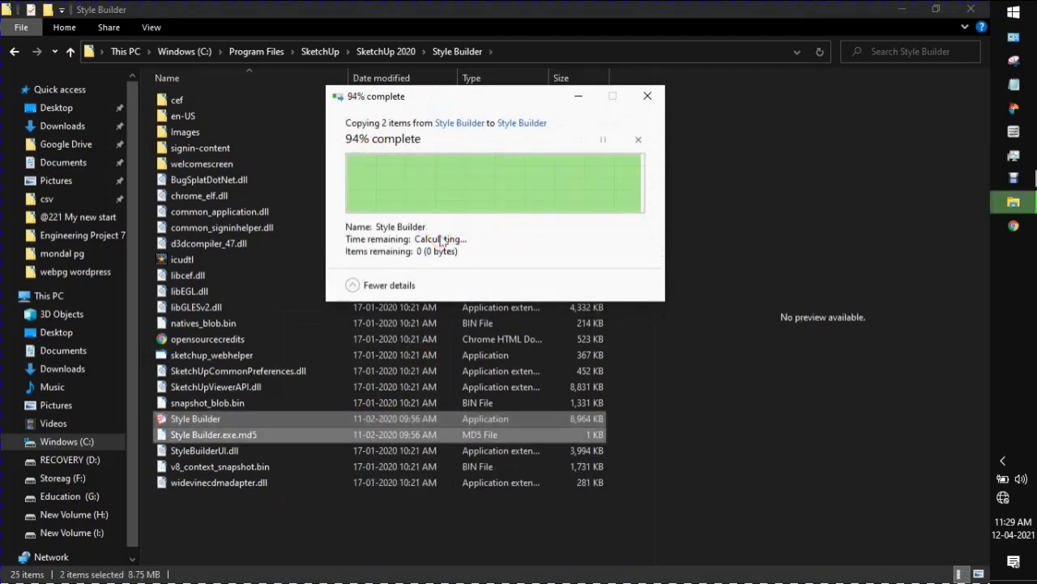
Step: Minimize the installed Style Builder folder and copy LayOut and LayOut.exe.md5 from the LayOut folder inside Fix
{"action": "left_click", "coordinate": [904, 10]}
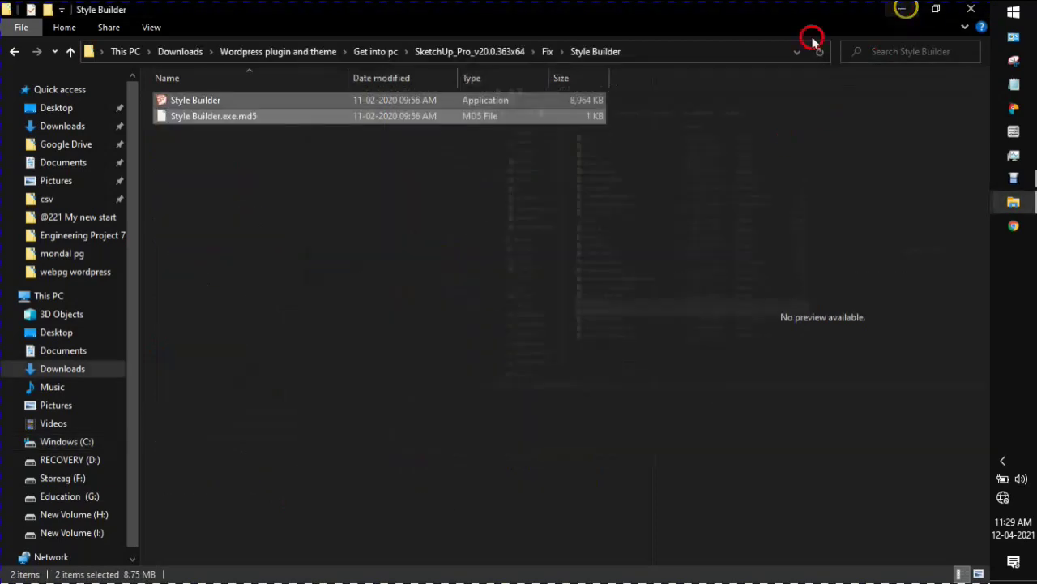
{"action": "left_click", "coordinate": [519, 206]}
{"action": "left_click", "coordinate": [547, 51]}
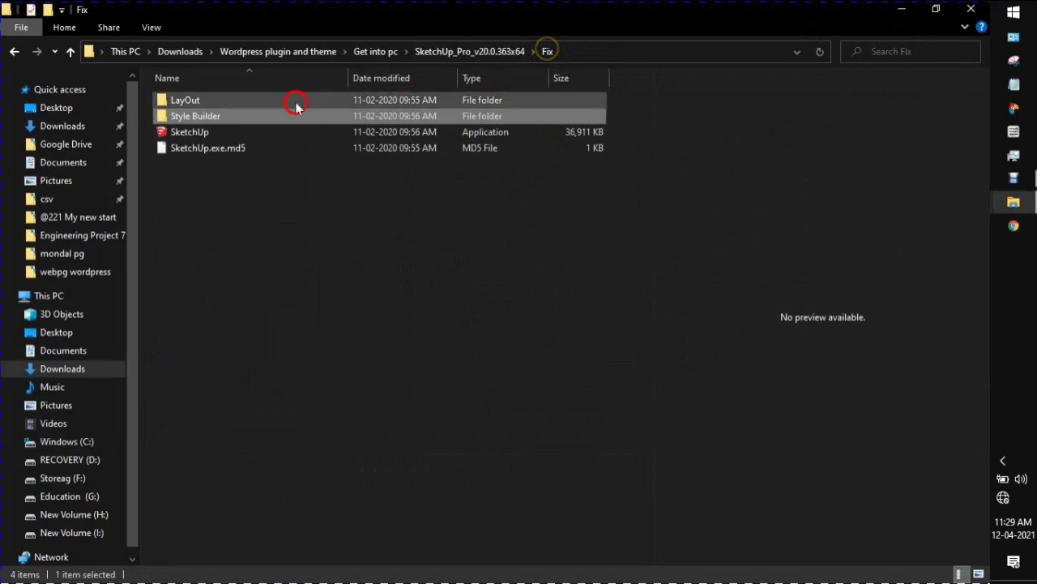
{"action": "double_click", "coordinate": [229, 99]}
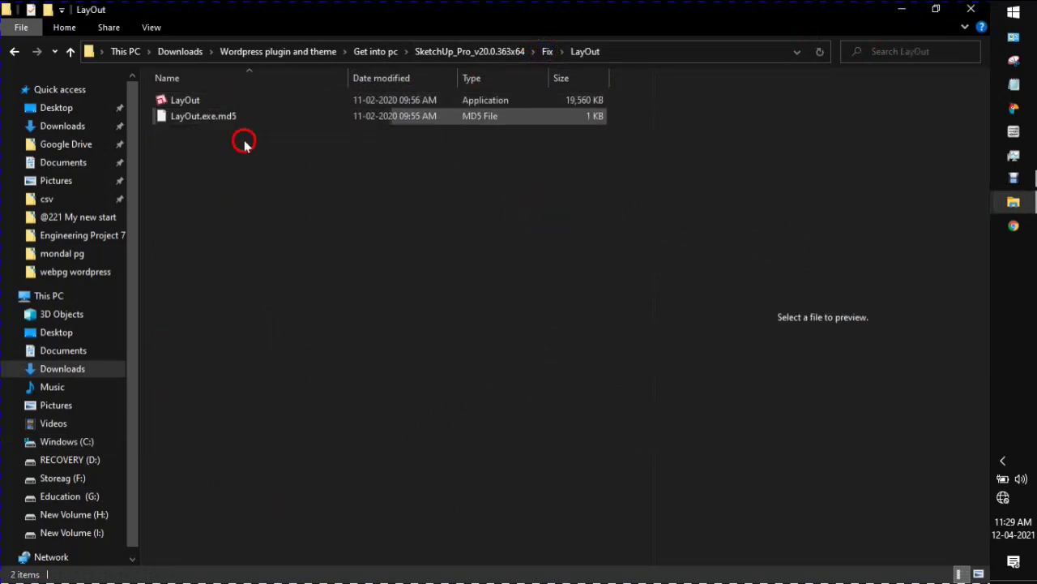
{"action": "left_click_drag", "start_coordinate": [267, 169], "coordinate": [262, 101]}
{"action": "right_click", "coordinate": [262, 102]}
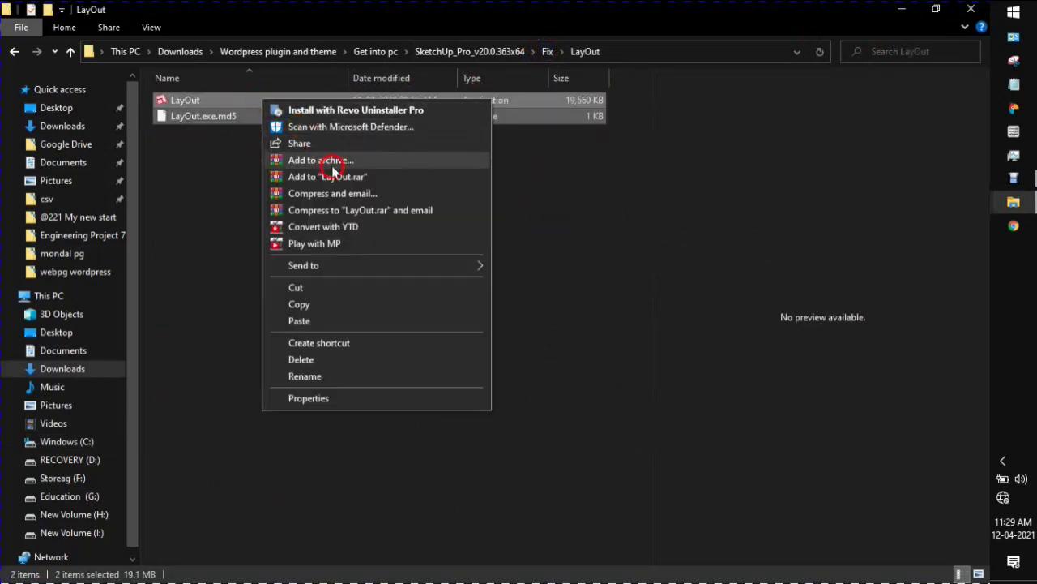
{"action": "left_click", "coordinate": [321, 303]}
Step: Open LayOut 2020's program folder through its Start menu entry's file location and shortcut, and maximize the window
{"action": "left_click", "coordinate": [1013, 12]}
{"action": "right_click", "coordinate": [640, 103]}
{"action": "mouse_move", "coordinate": [650, 143]}
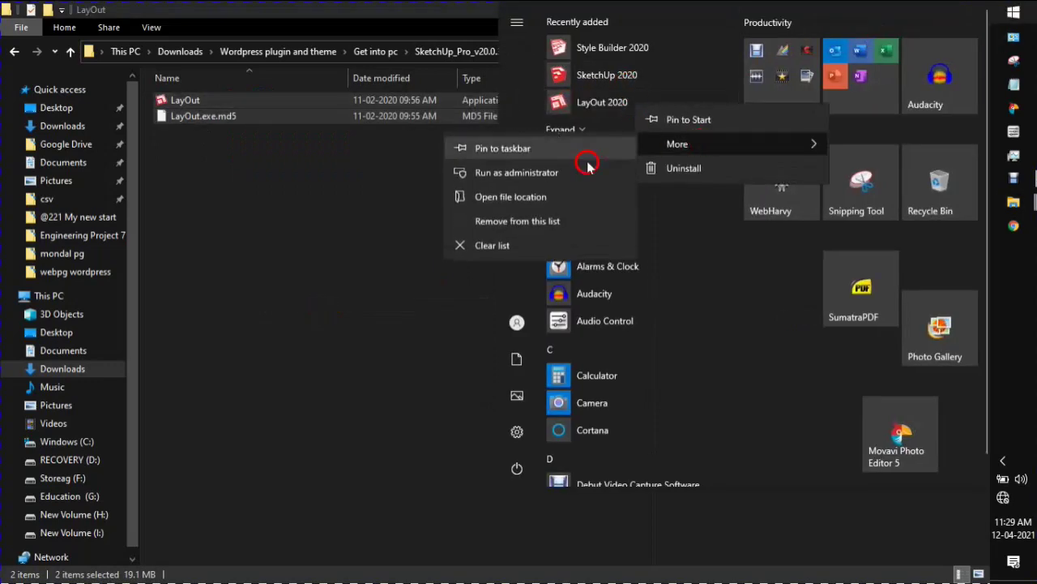
{"action": "left_click", "coordinate": [537, 199]}
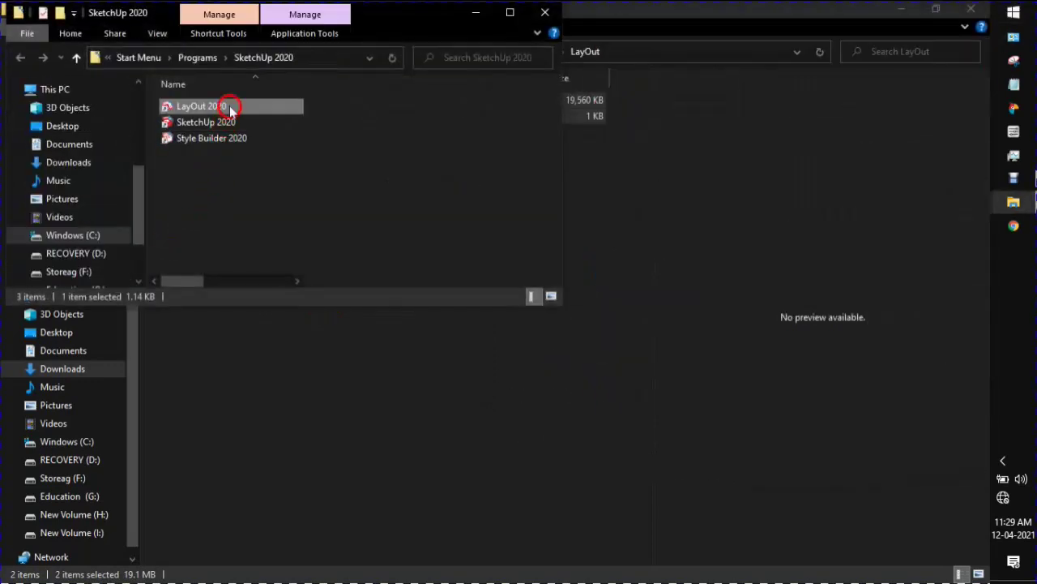
{"action": "right_click", "coordinate": [269, 116]}
{"action": "left_click", "coordinate": [336, 135]}
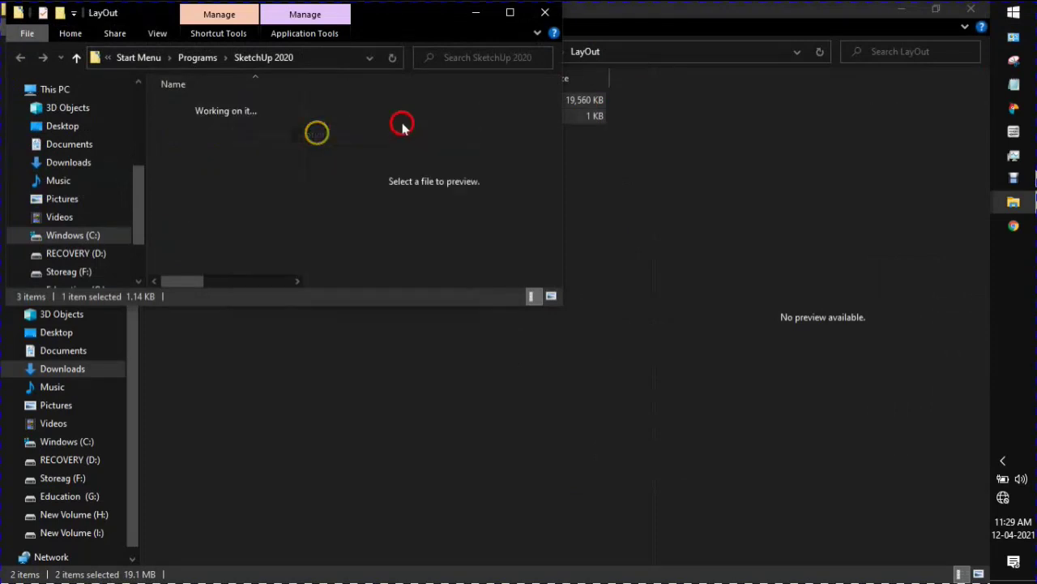
{"action": "left_click", "coordinate": [510, 12]}
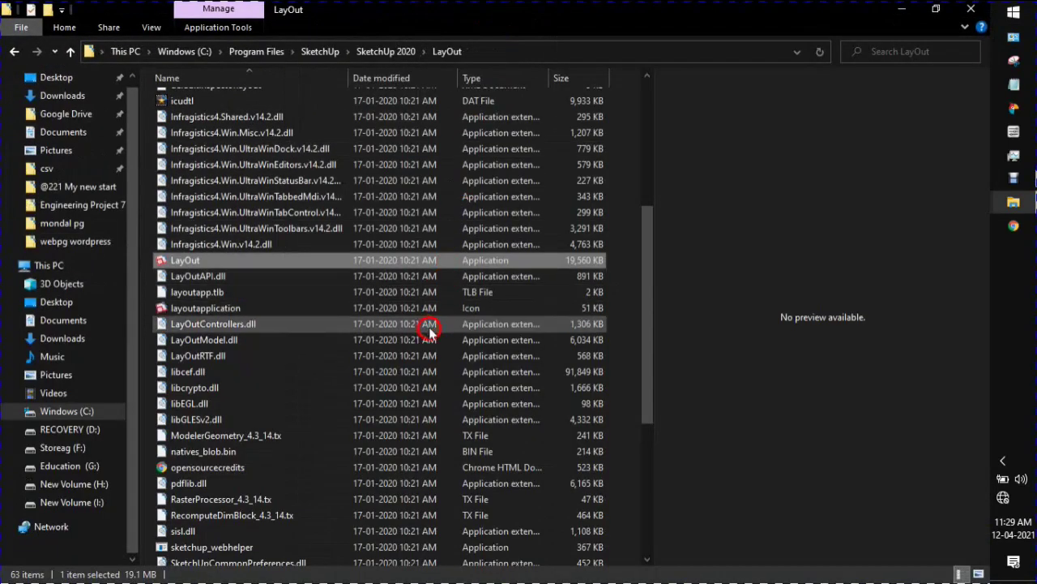
Step: Paste the copied LayOut files into Program Files\SketchUp\SketchUp 2020\LayOut, replacing the existing LayOut.exe
{"action": "right_click", "coordinate": [634, 294]}
{"action": "left_click", "coordinate": [613, 345]}
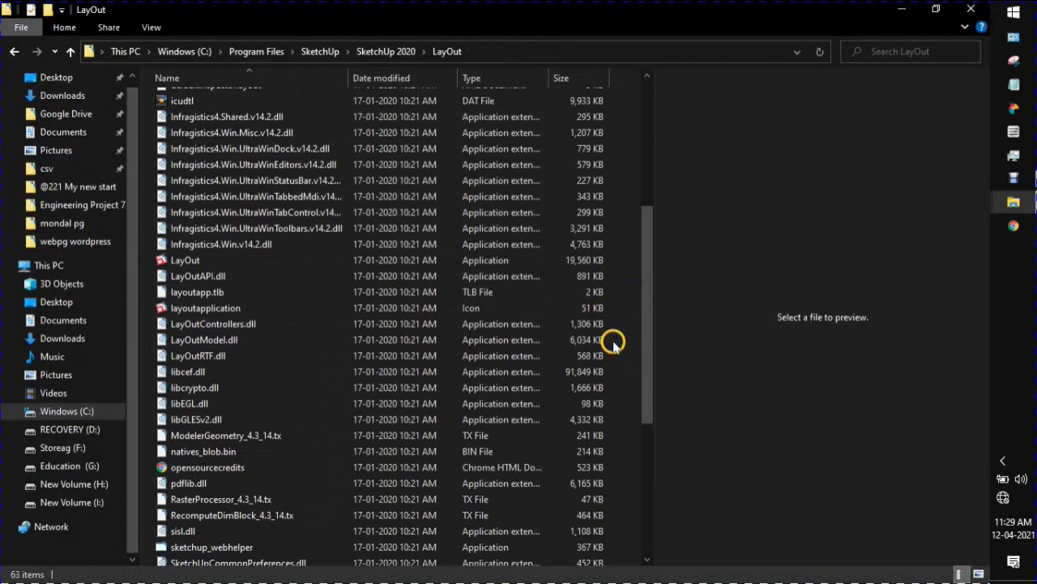
{"action": "right_click", "coordinate": [627, 279]}
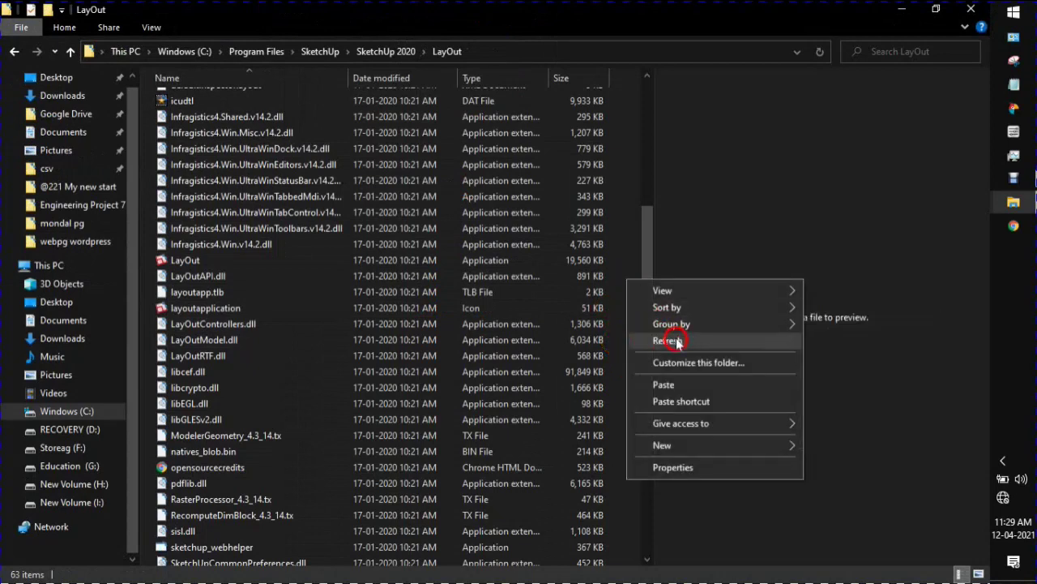
{"action": "left_click", "coordinate": [672, 386]}
{"action": "left_click", "coordinate": [349, 182]}
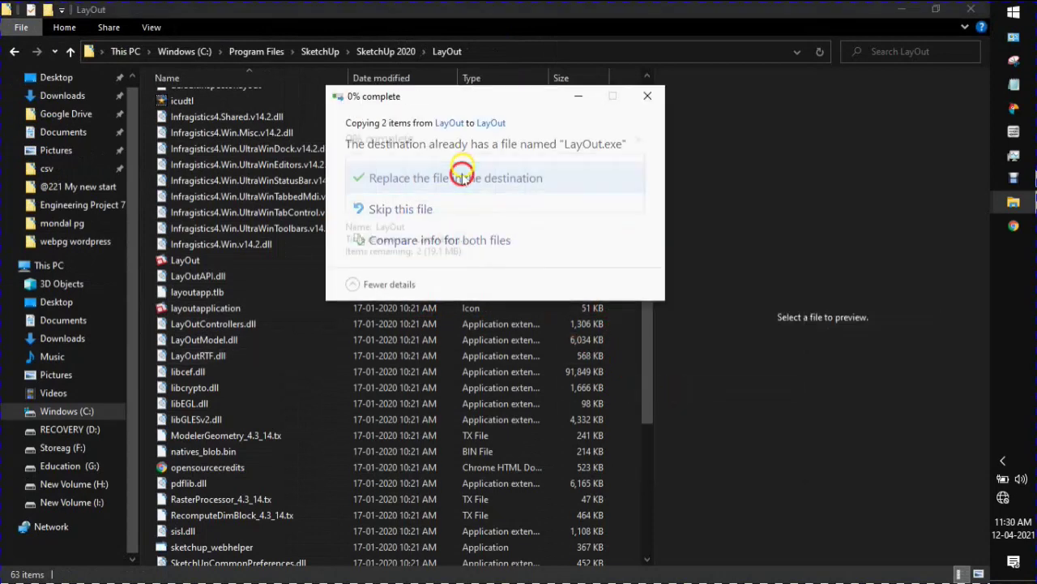
{"action": "left_click", "coordinate": [455, 225]}
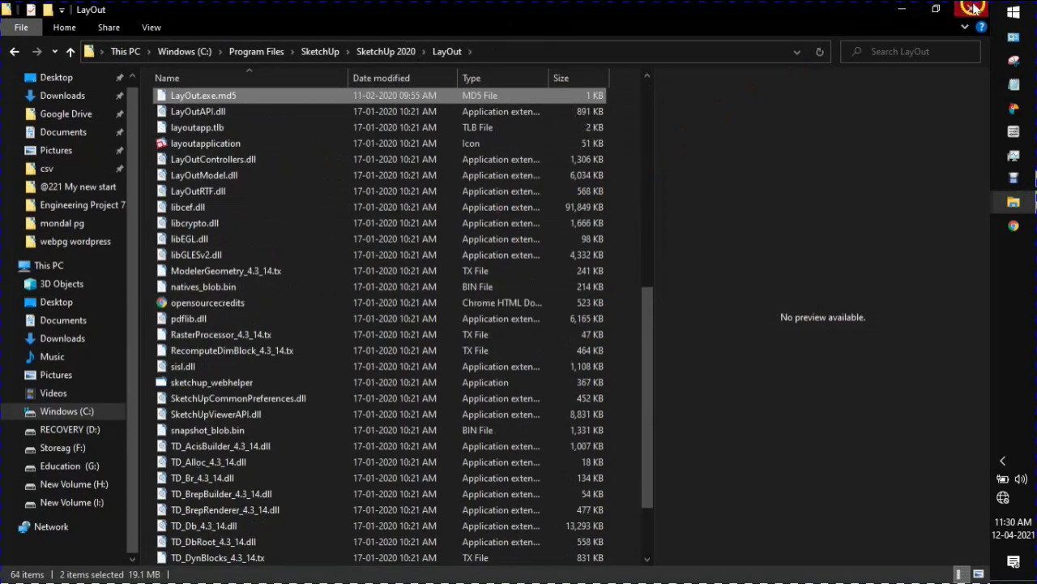
Step: Go back from the downloaded LayOut folder to the Fix folder and close its window
{"action": "key", "text": "alt+Tab"}
{"action": "left_click", "coordinate": [558, 52]}
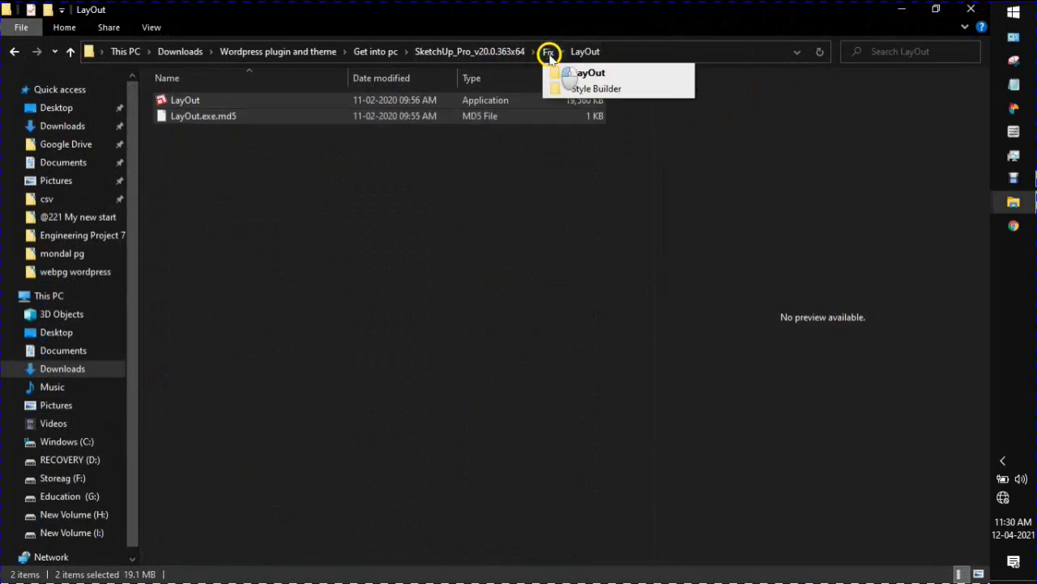
{"action": "left_click", "coordinate": [547, 51]}
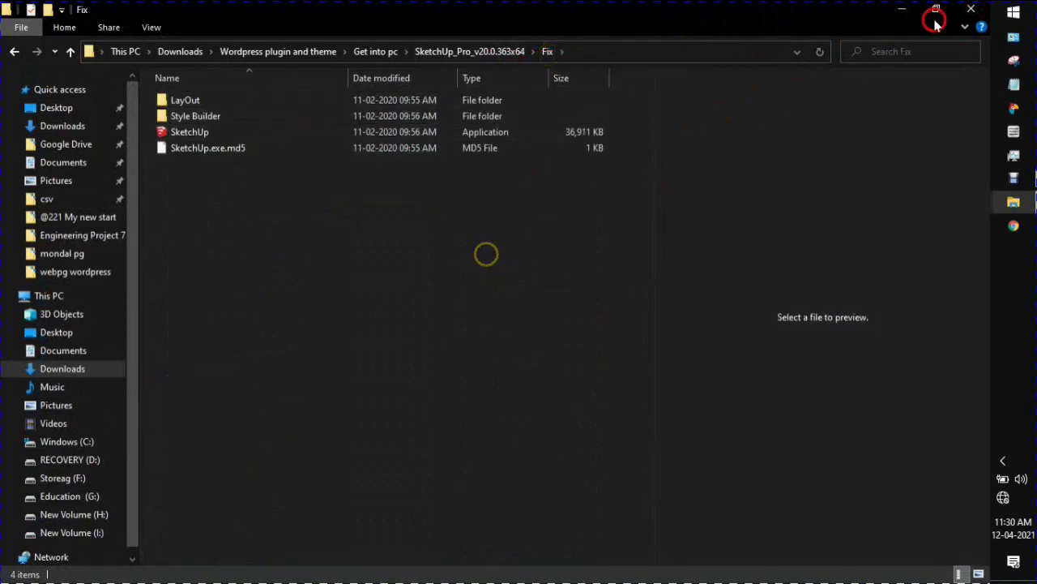
{"action": "left_click", "coordinate": [971, 9]}
Step: Run SketchUp 2020 as administrator from its desktop shortcut
{"action": "left_click", "coordinate": [45, 263]}
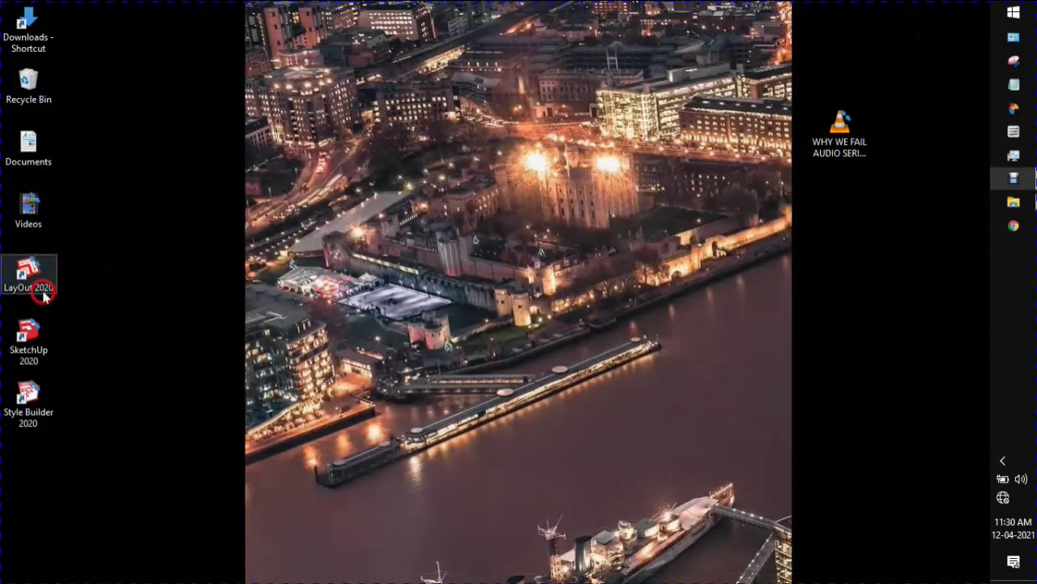
{"action": "left_click", "coordinate": [36, 349]}
{"action": "right_click", "coordinate": [36, 349]}
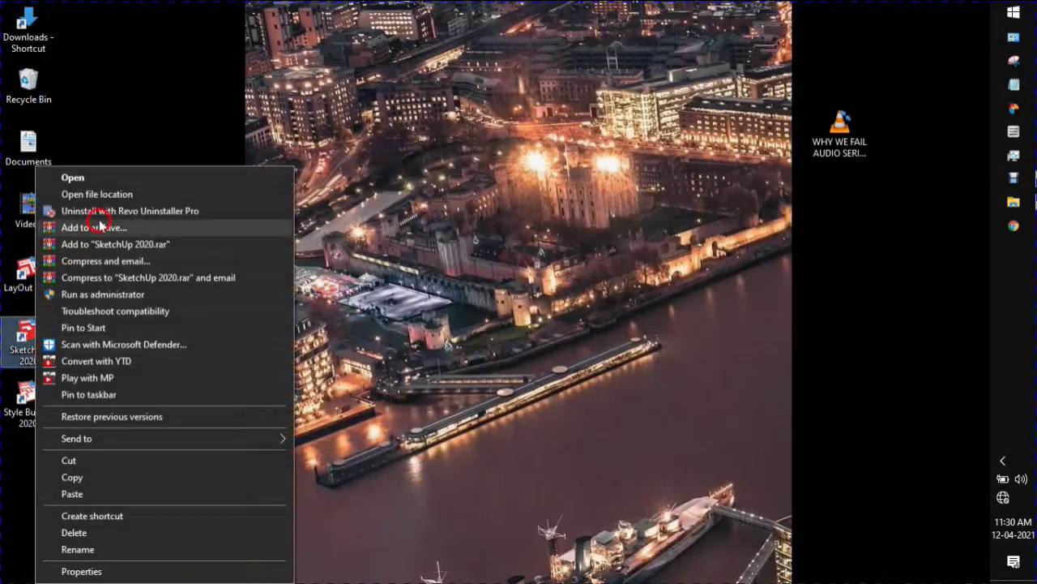
{"action": "left_click", "coordinate": [98, 397]}
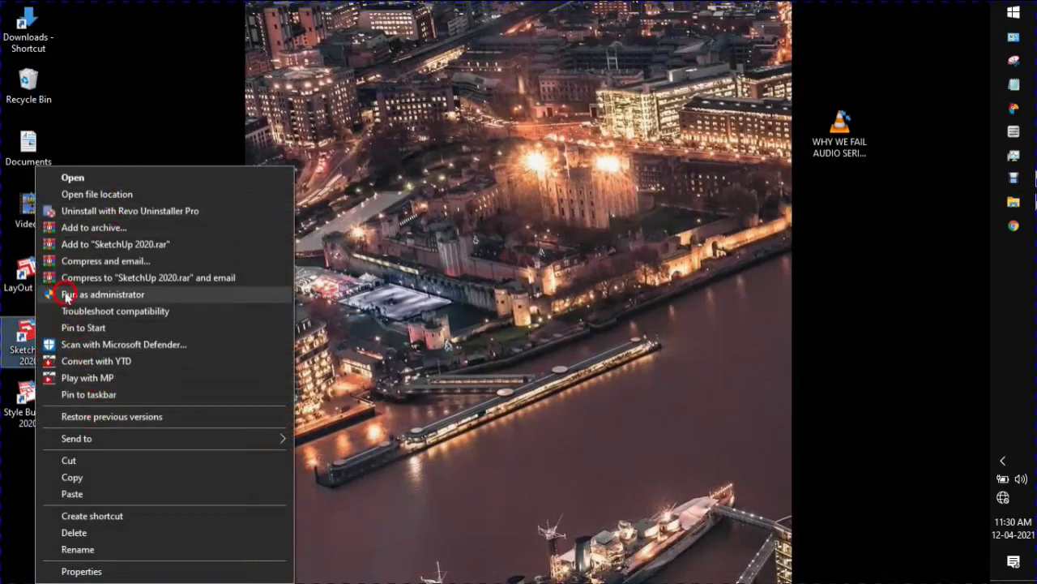
{"action": "left_click", "coordinate": [93, 294]}
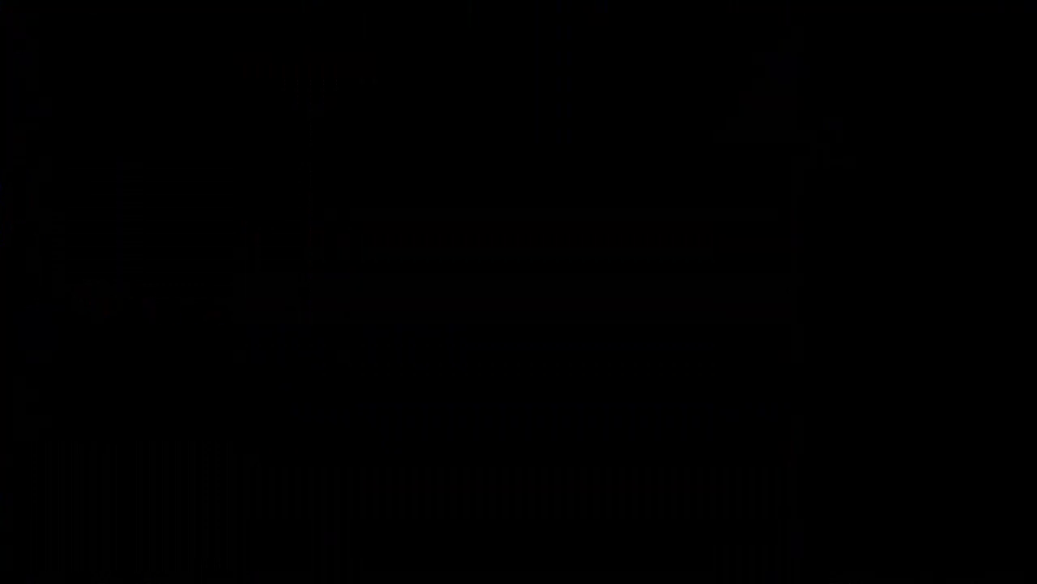
{"action": "left_click", "coordinate": [401, 388]}
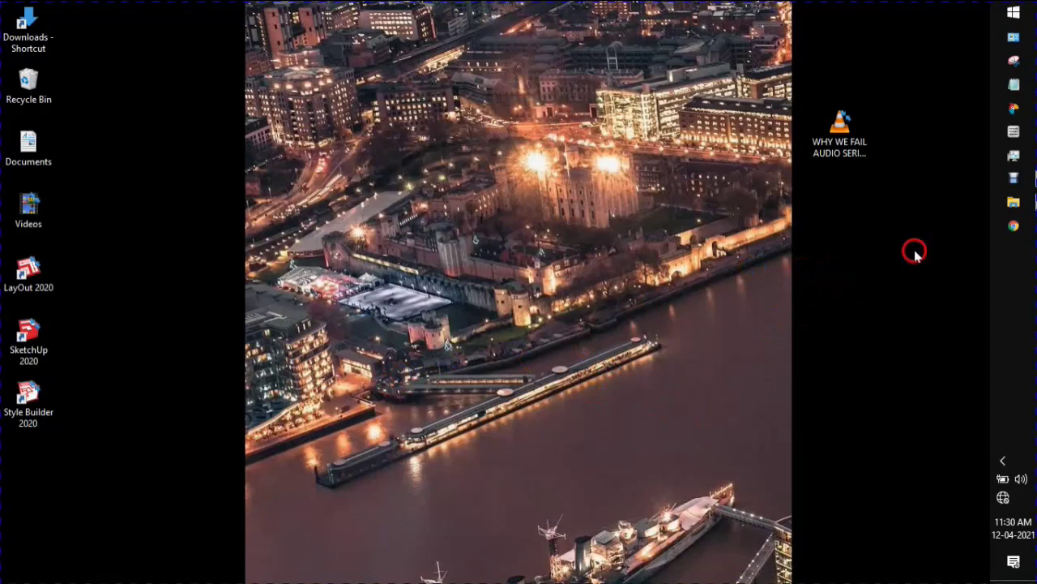
Step: Open Task Manager and maximize its window
{"action": "left_click", "coordinate": [1005, 461]}
{"action": "left_click", "coordinate": [1005, 461]}
{"action": "mouse_move", "coordinate": [1025, 142]}
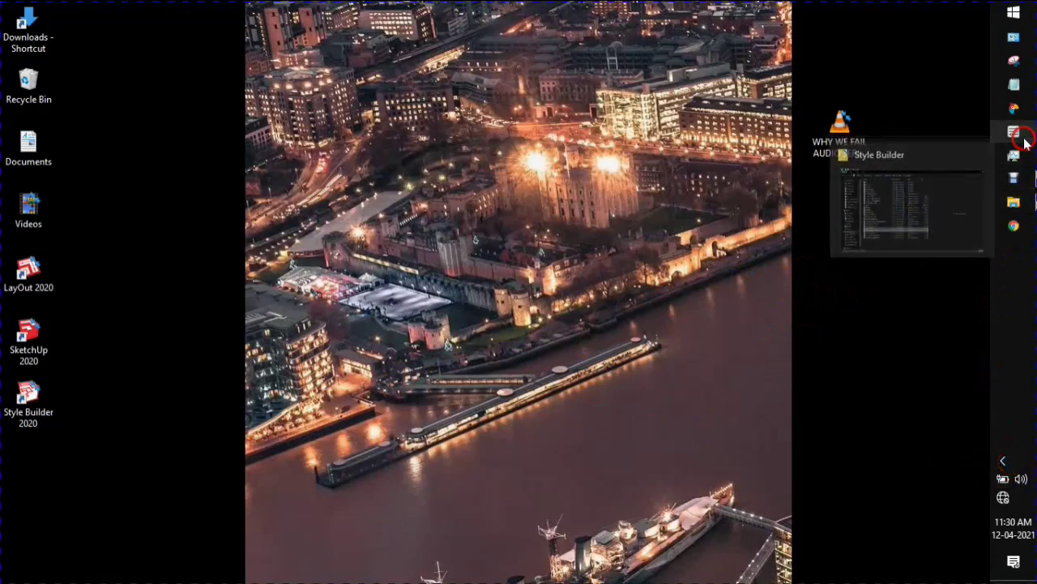
{"action": "left_click", "coordinate": [995, 466]}
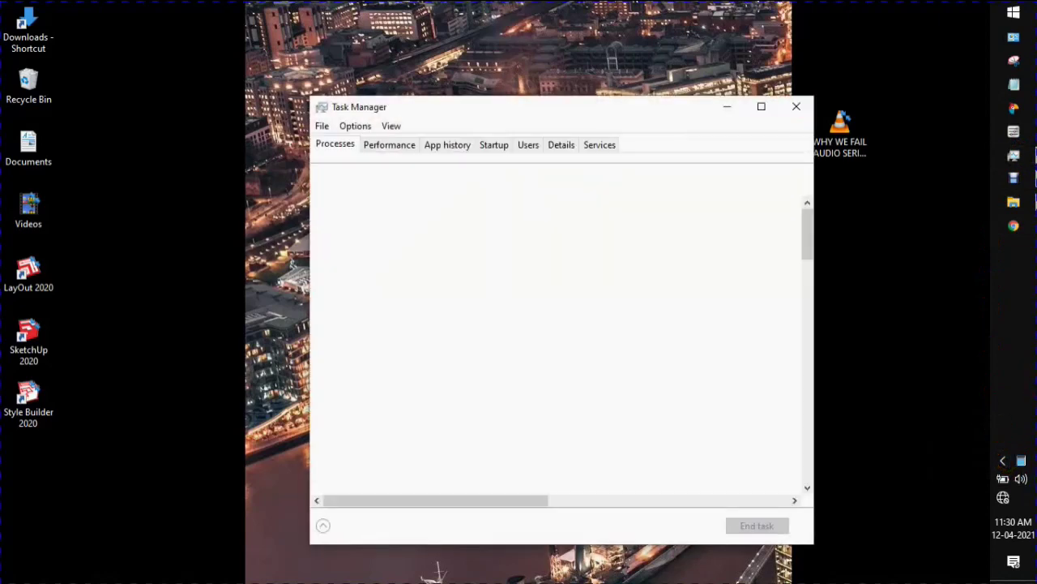
{"action": "left_click", "coordinate": [629, 384]}
{"action": "left_click", "coordinate": [759, 106]}
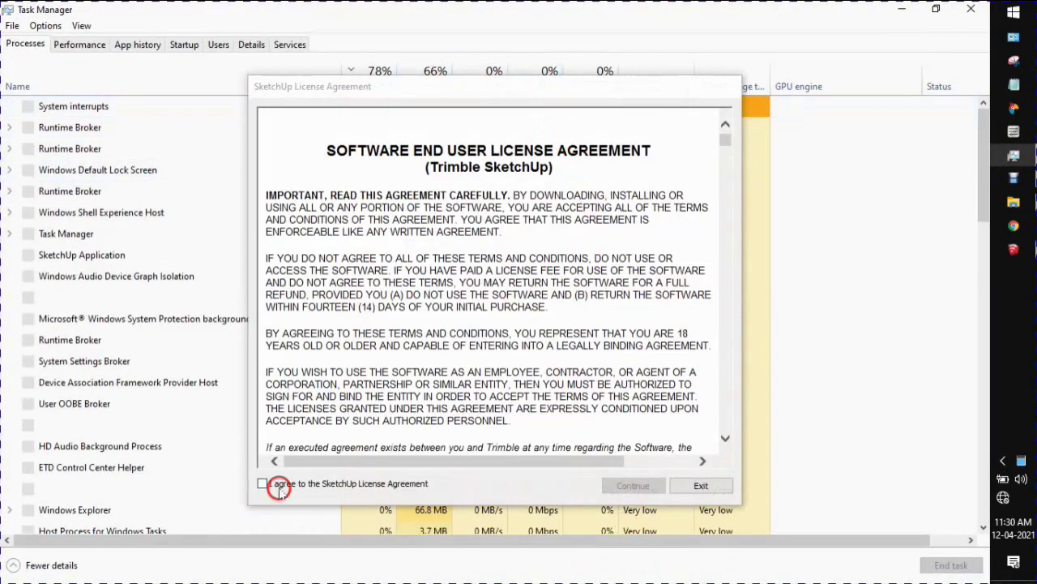
Step: Agree to the SketchUp License Agreement and continue
{"action": "left_click", "coordinate": [279, 486]}
{"action": "left_click", "coordinate": [640, 485]}
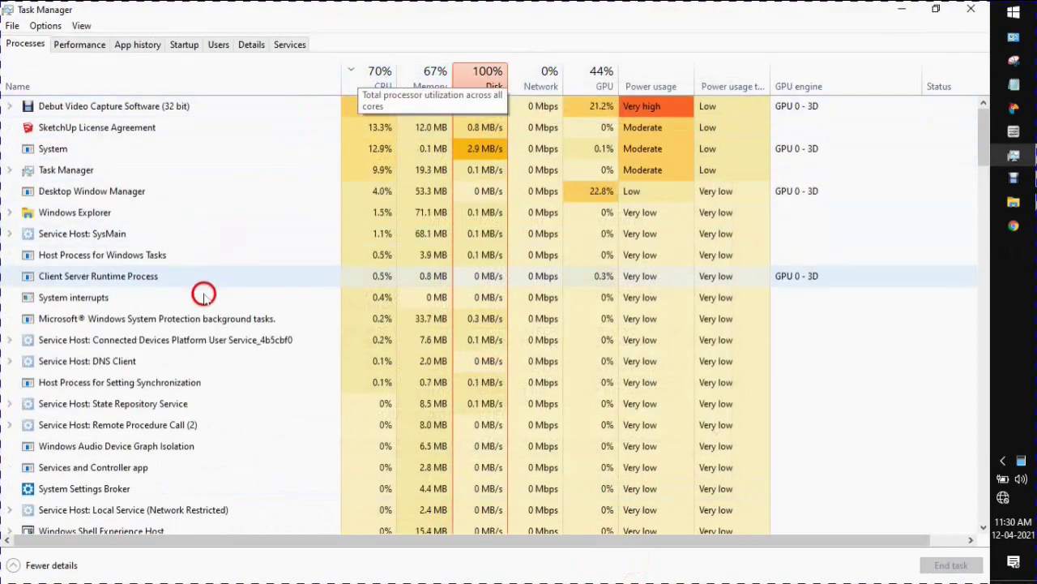
Step: Examine the resource use of the running processes, sort them by disk usage, and close Task Manager
{"action": "scroll", "coordinate": [198, 316], "scroll_direction": "down", "scroll_amount": 3}
{"action": "scroll", "coordinate": [196, 333], "scroll_direction": "up", "scroll_amount": 4}
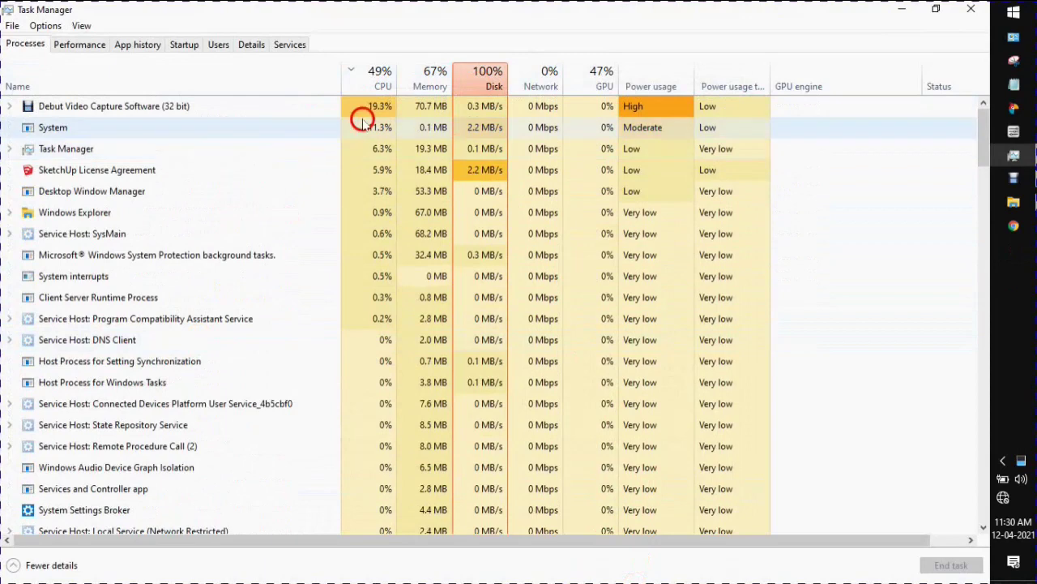
{"action": "scroll", "coordinate": [371, 83], "scroll_direction": "down", "scroll_amount": 4}
{"action": "scroll", "coordinate": [371, 88], "scroll_direction": "up", "scroll_amount": 4}
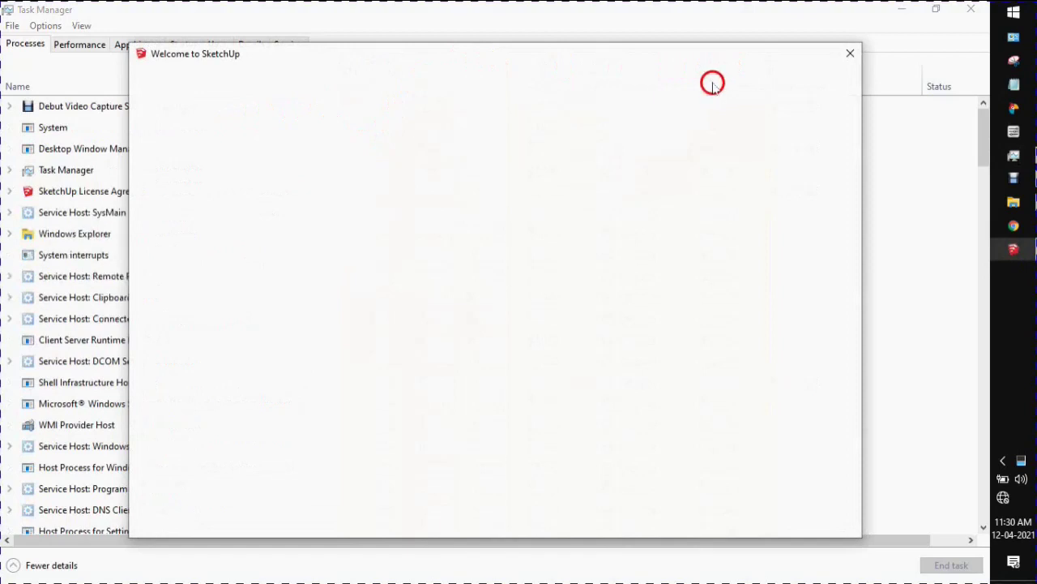
{"action": "left_click_drag", "start_coordinate": [591, 56], "coordinate": [597, 247]}
{"action": "left_click", "coordinate": [482, 74]}
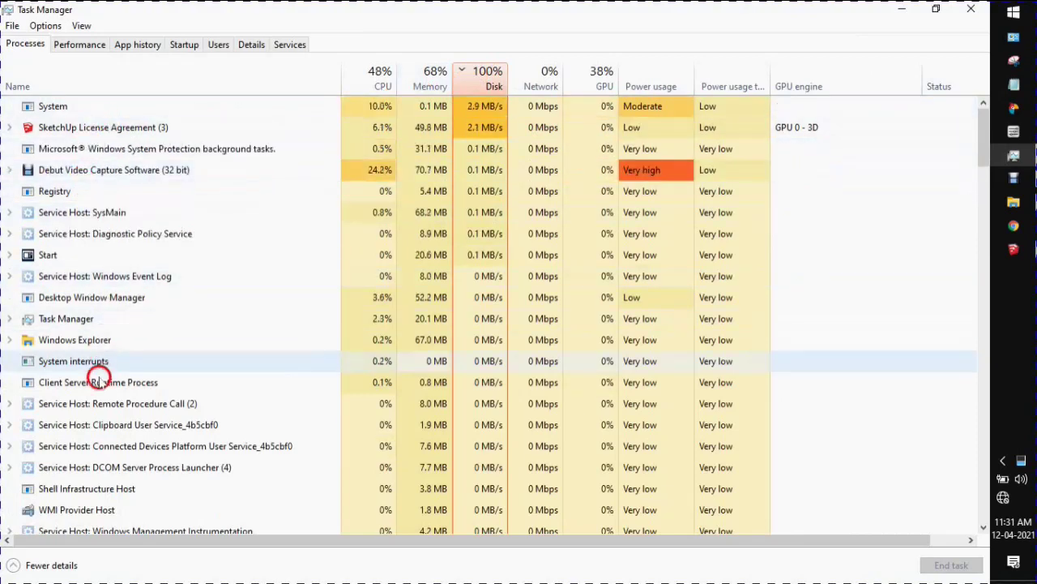
{"action": "scroll", "coordinate": [106, 452], "scroll_direction": "down", "scroll_amount": 2}
{"action": "scroll", "coordinate": [112, 451], "scroll_direction": "down", "scroll_amount": 6}
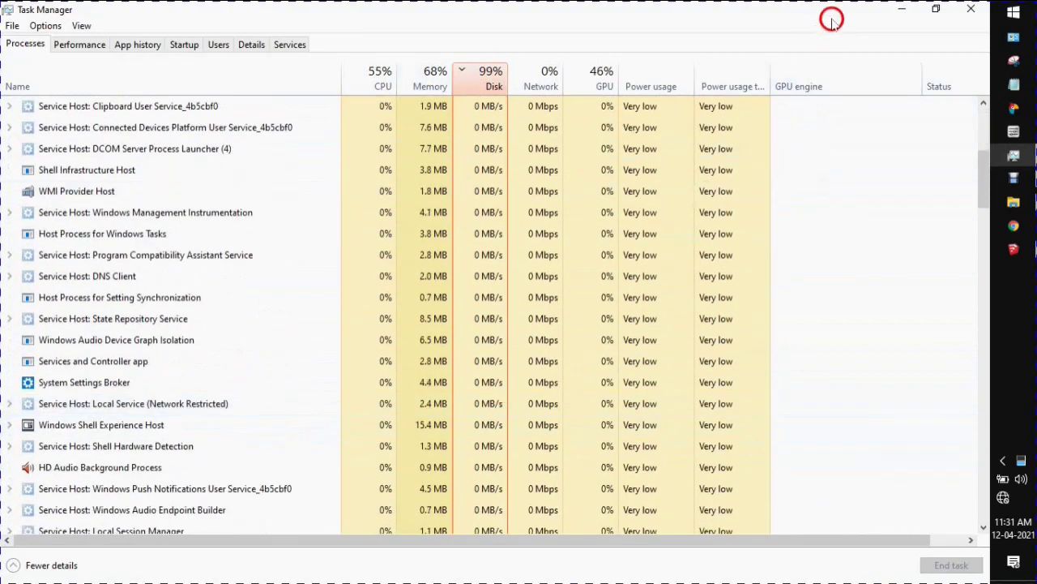
{"action": "left_click", "coordinate": [969, 7]}
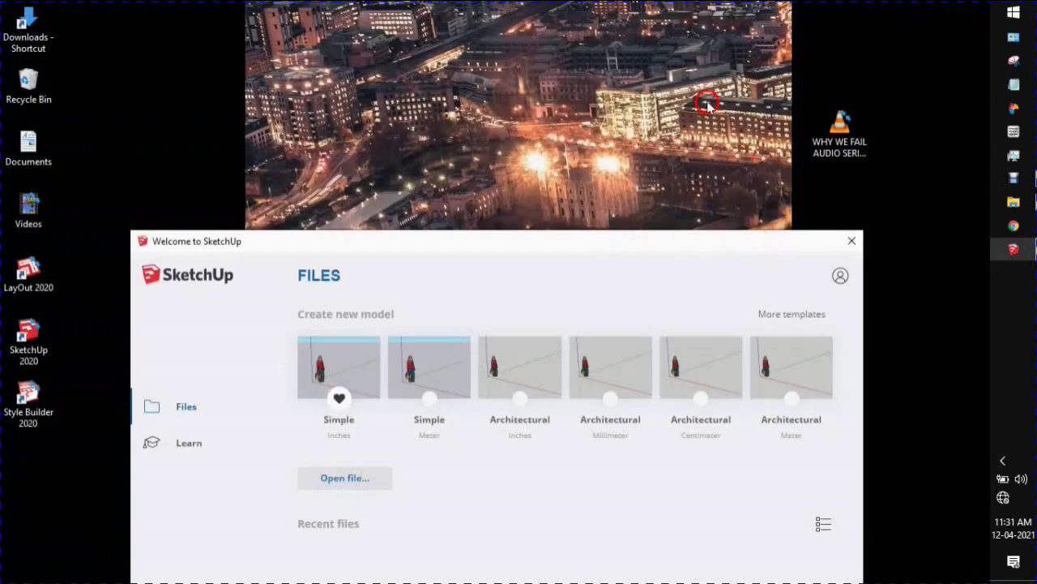
Step: Move the Welcome to SketchUp window up so that all of it fits on the screen
{"action": "left_click_drag", "start_coordinate": [552, 225], "coordinate": [530, 253]}
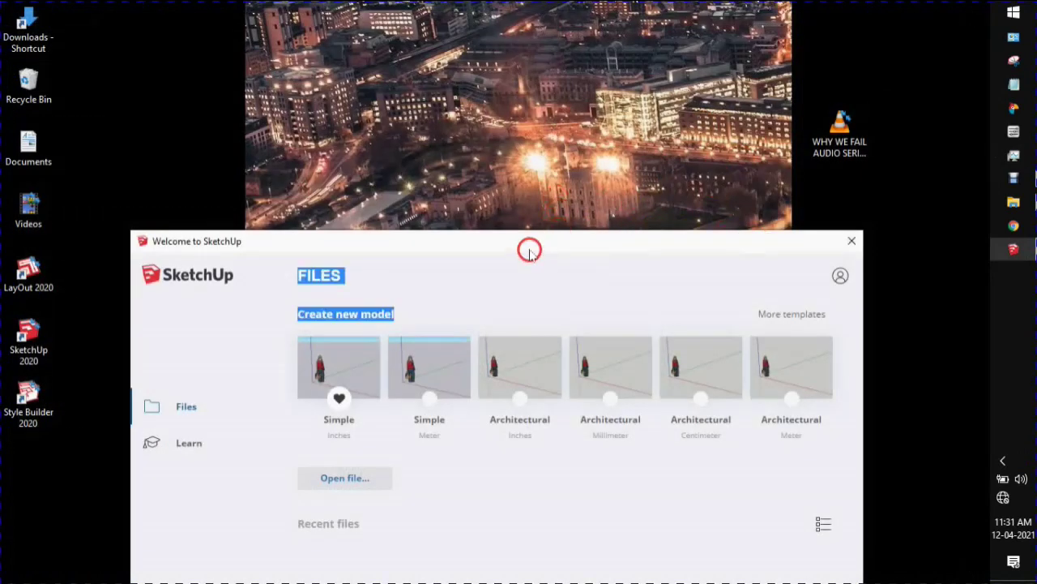
{"action": "left_click", "coordinate": [243, 311]}
{"action": "mouse_move", "coordinate": [462, 241]}
{"action": "left_mouse_down"}
{"action": "mouse_move", "coordinate": [618, 173]}
{"action": "mouse_move", "coordinate": [520, 10]}
{"action": "mouse_move", "coordinate": [464, 58]}
{"action": "left_mouse_up"}
{"action": "left_click", "coordinate": [511, 188]}
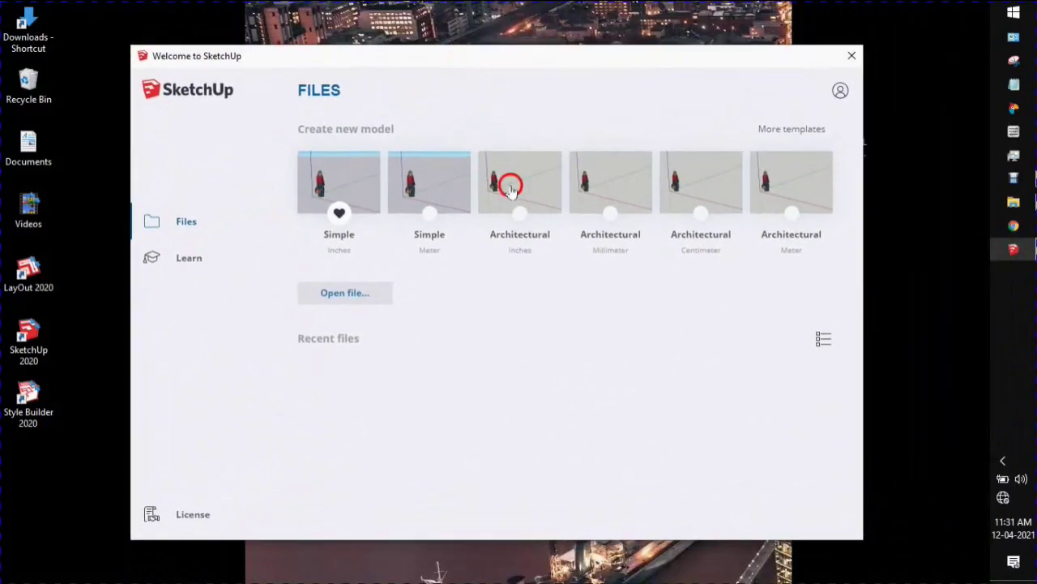
Step: Review the Classic and Subscription license details and the Learn resources in the Welcome to SketchUp window
{"action": "left_click", "coordinate": [193, 513]}
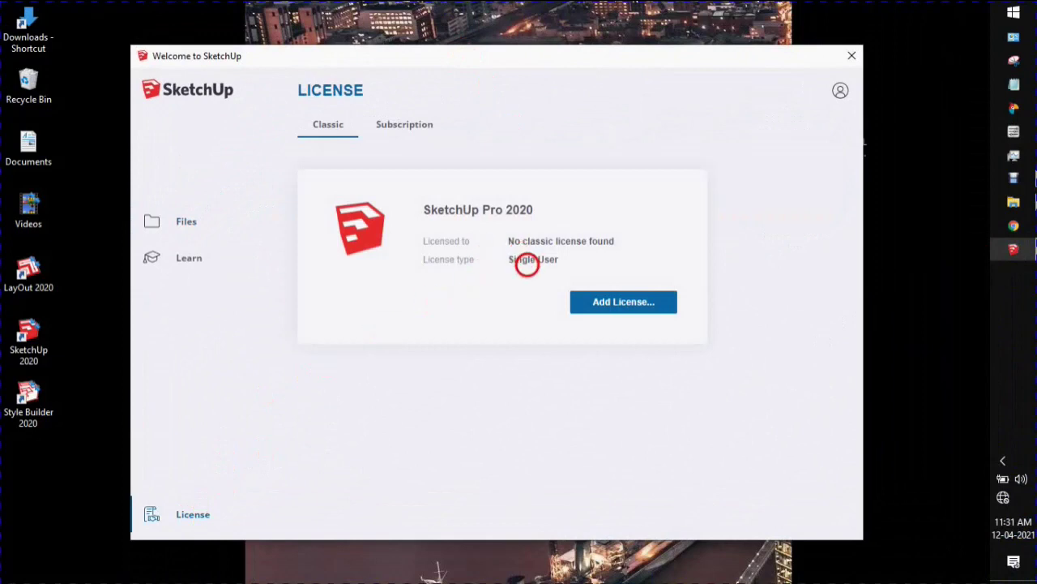
{"action": "left_click_drag", "start_coordinate": [504, 243], "coordinate": [640, 235]}
{"action": "left_click", "coordinate": [494, 234]}
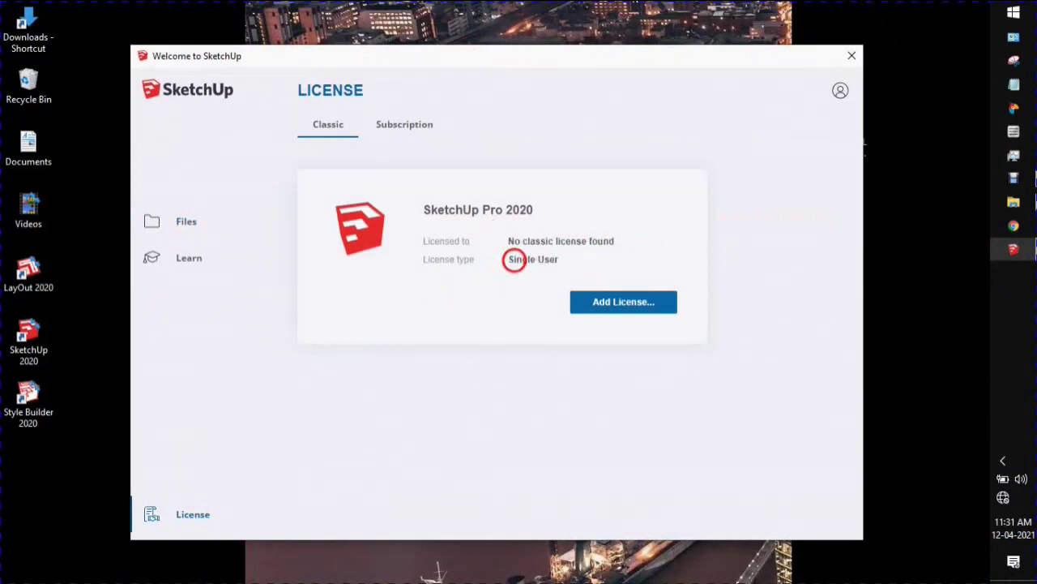
{"action": "left_click", "coordinate": [401, 130]}
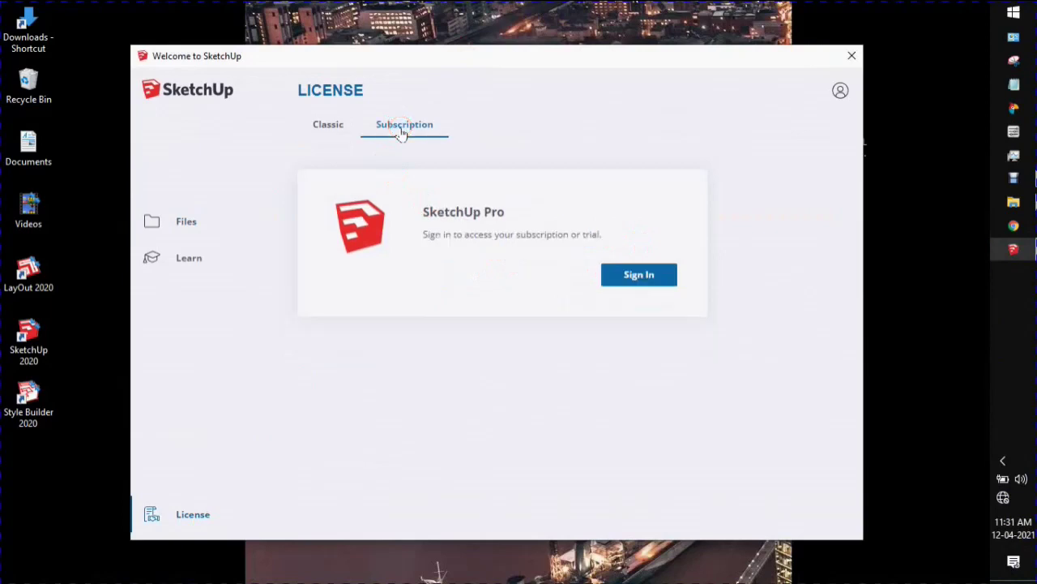
{"action": "left_click_drag", "start_coordinate": [462, 235], "coordinate": [598, 235]}
{"action": "left_click", "coordinate": [554, 258]}
{"action": "left_click", "coordinate": [202, 256]}
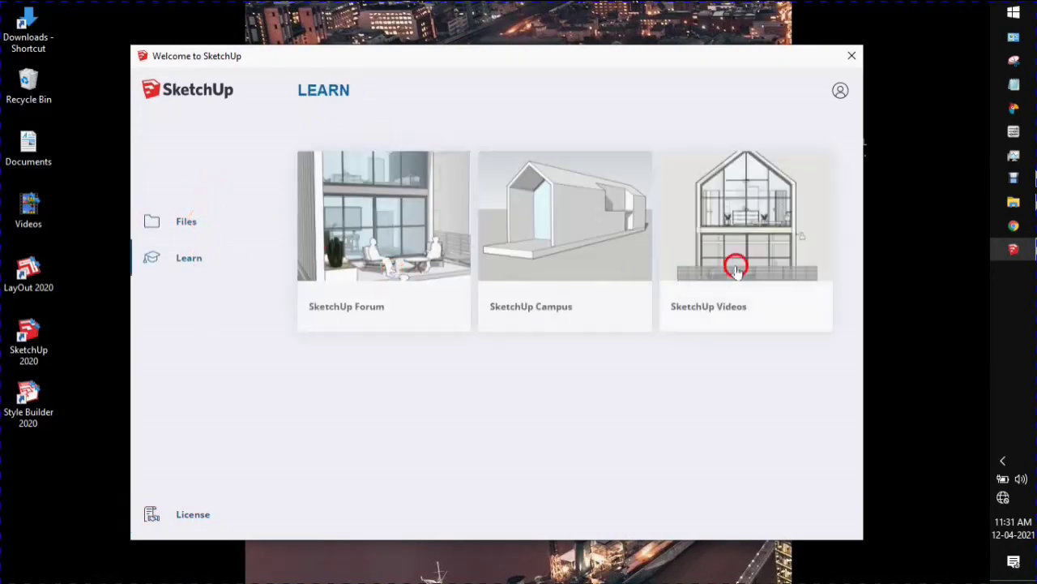
Step: Create a new model from the Simple Inches template and dismiss the Load Errors message
{"action": "left_click", "coordinate": [206, 223]}
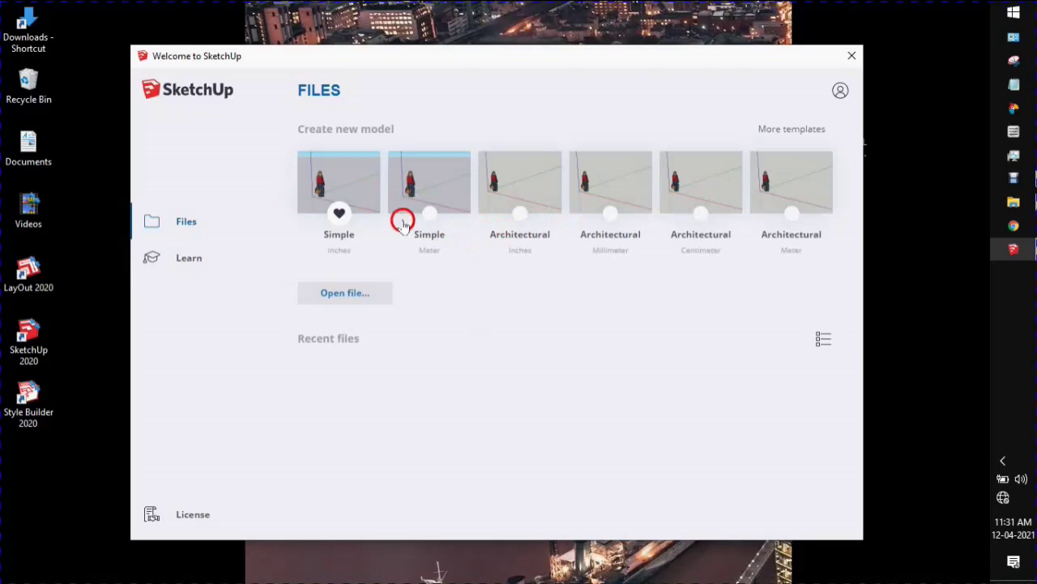
{"action": "left_click", "coordinate": [365, 189]}
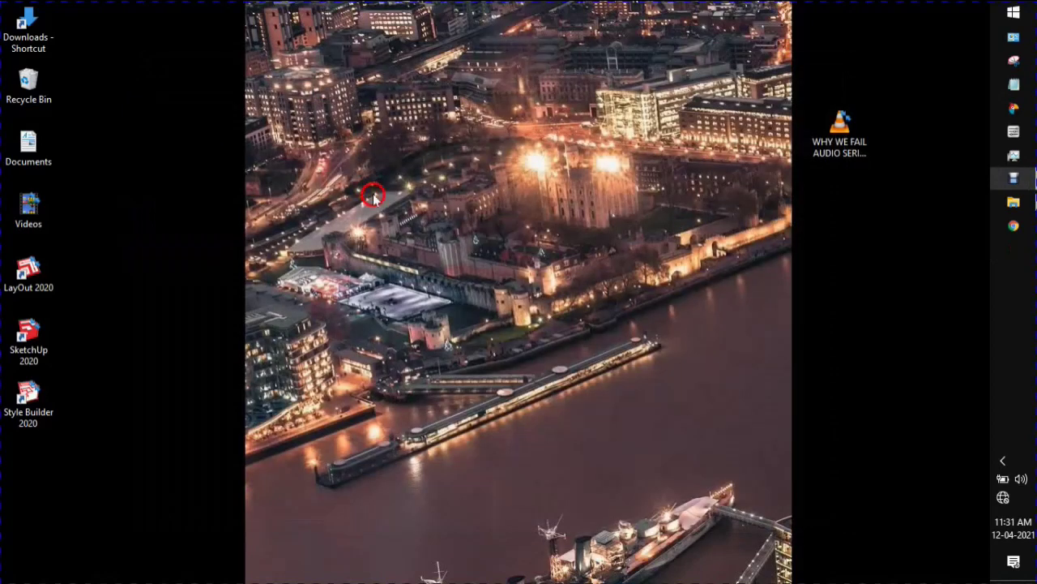
{"action": "mouse_move", "coordinate": [1024, 197]}
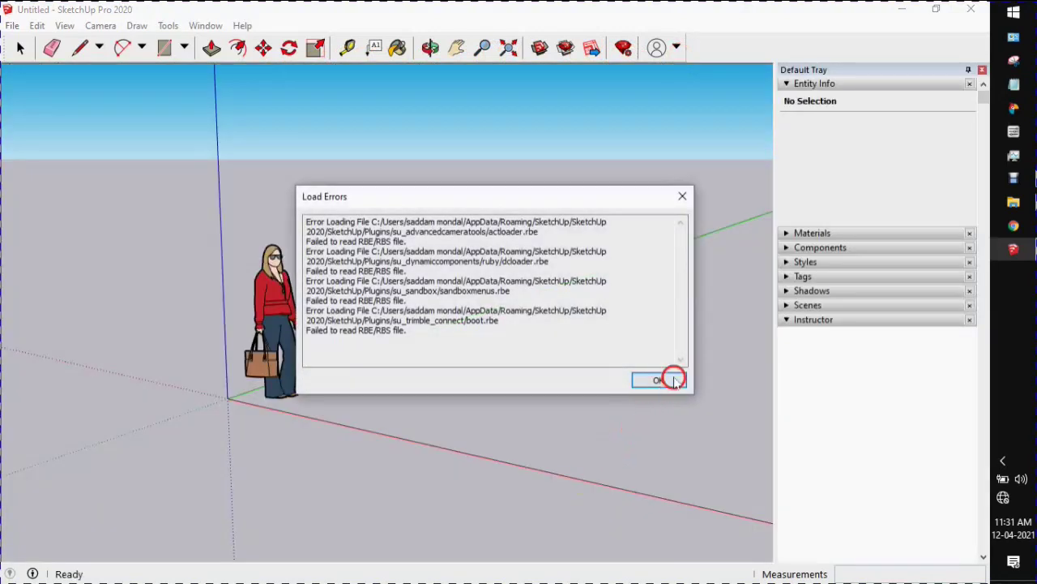
{"action": "left_click", "coordinate": [674, 381]}
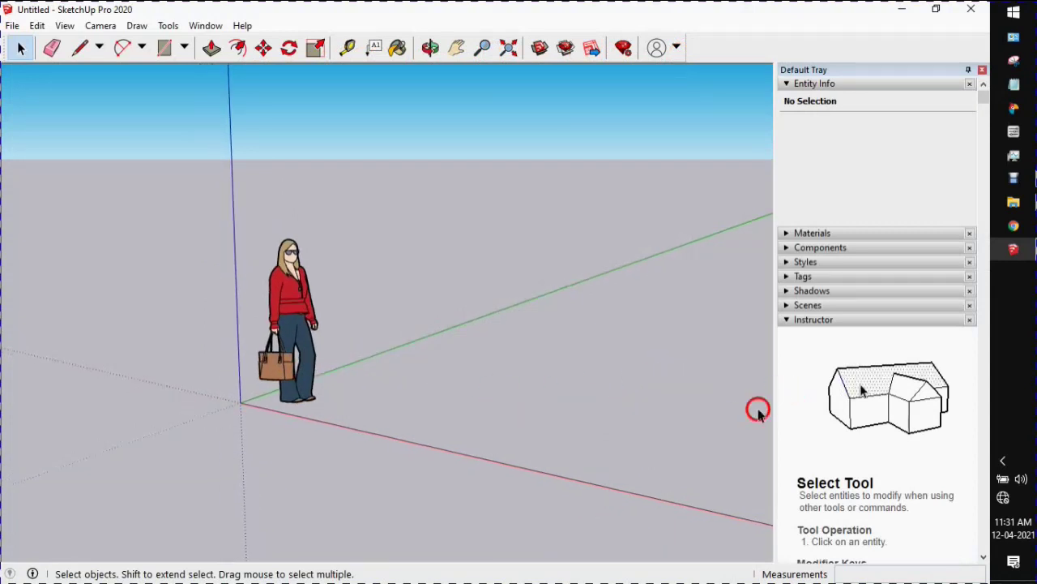
Step: Activate the Pan tool and zoom in on the standing figure and the drawn shapes
{"action": "left_click", "coordinate": [264, 326]}
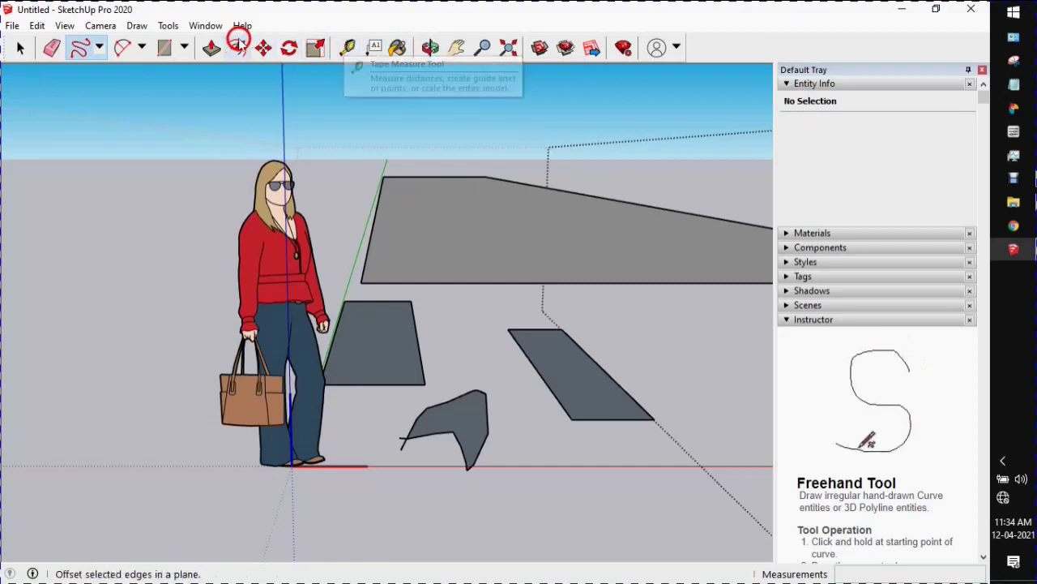
{"action": "left_click", "coordinate": [112, 26]}
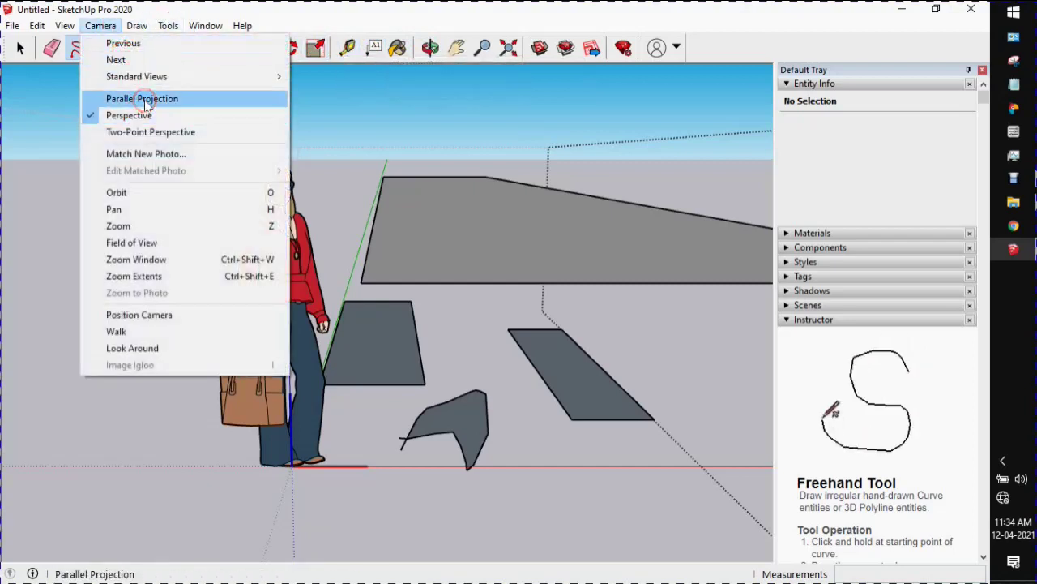
{"action": "left_click", "coordinate": [139, 210]}
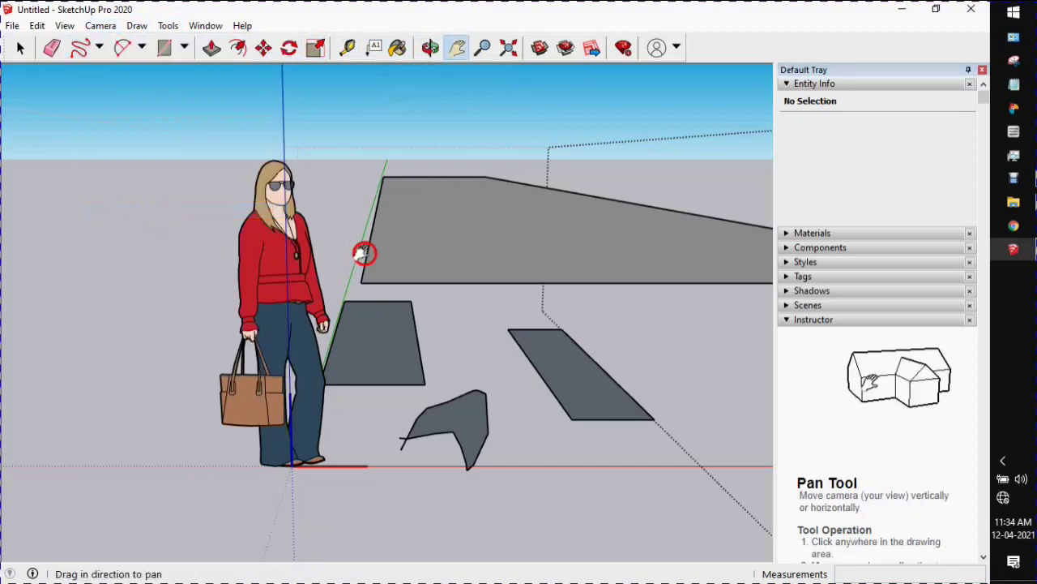
{"action": "scroll", "coordinate": [243, 259], "scroll_direction": "up", "scroll_amount": 3}
{"action": "scroll", "coordinate": [246, 254], "scroll_direction": "down", "scroll_amount": 2}
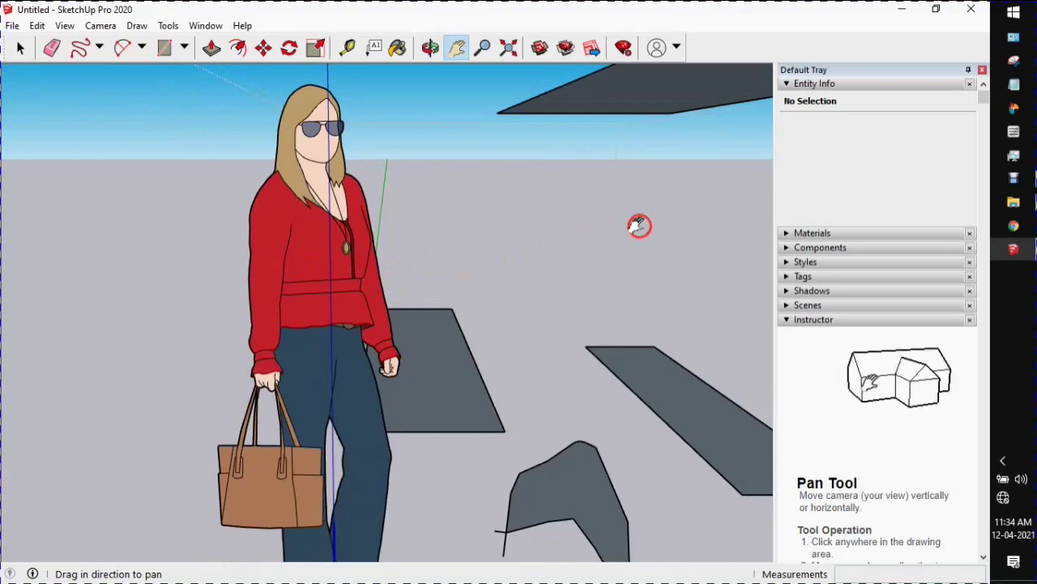
Step: Close SketchUp without saving the changes to the untitled model
{"action": "left_click", "coordinate": [973, 8]}
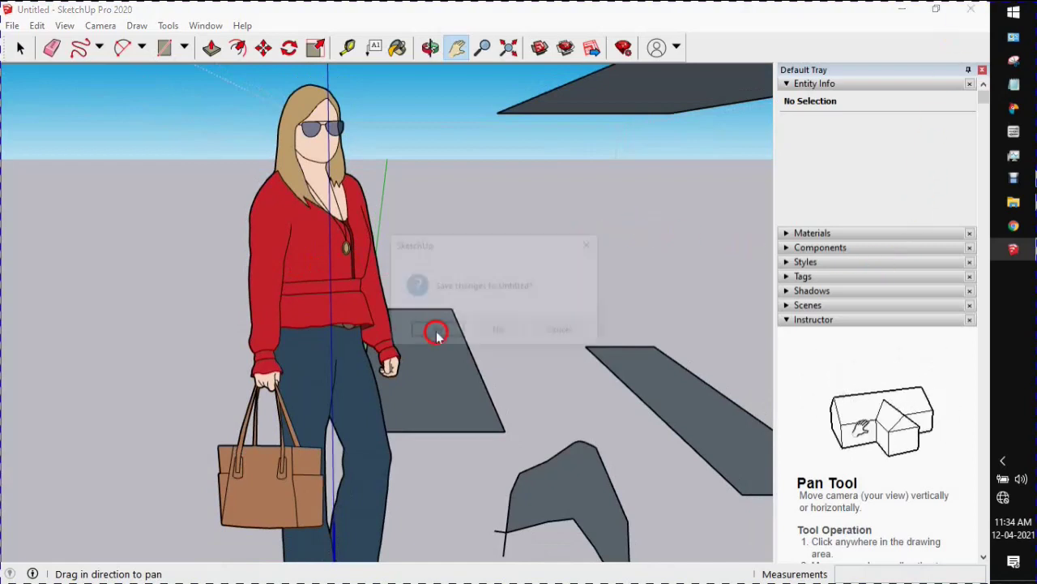
{"action": "left_click", "coordinate": [510, 334]}
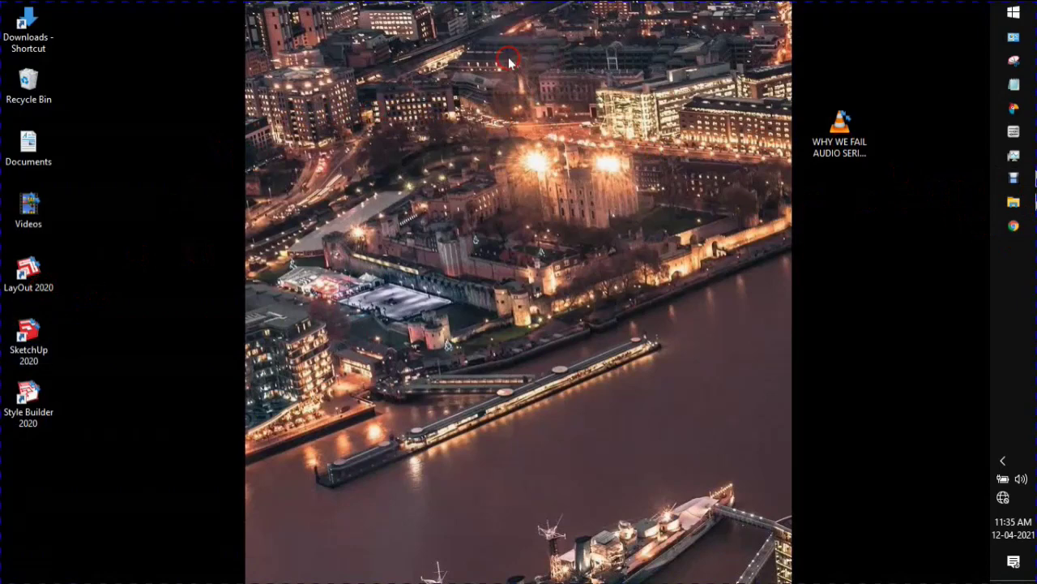
Step: Open Programs and Features through the uninstall option of the recently added SketchUp 2020 applications
{"action": "left_click", "coordinate": [1013, 12]}
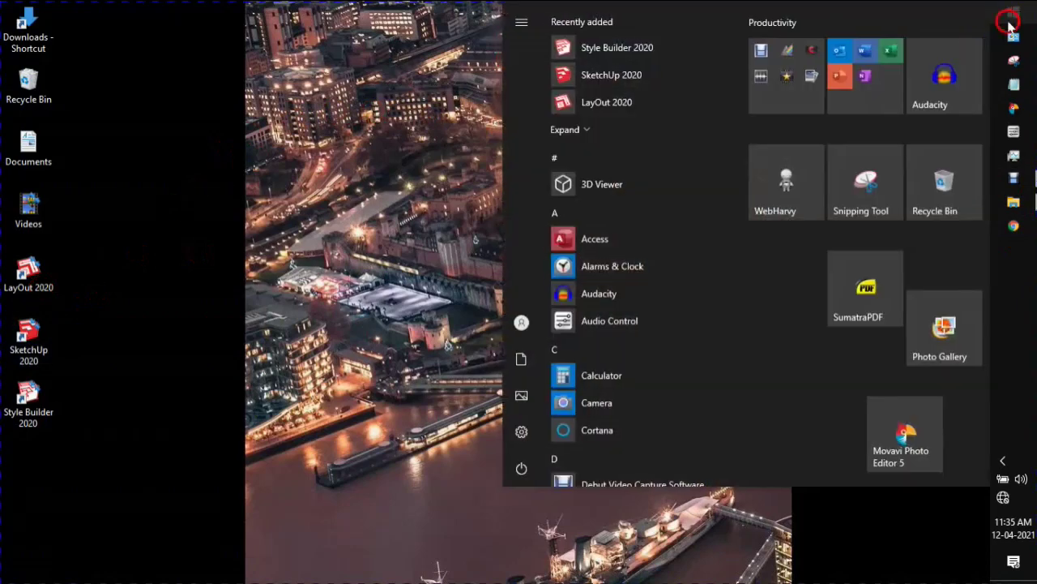
{"action": "right_click", "coordinate": [637, 89]}
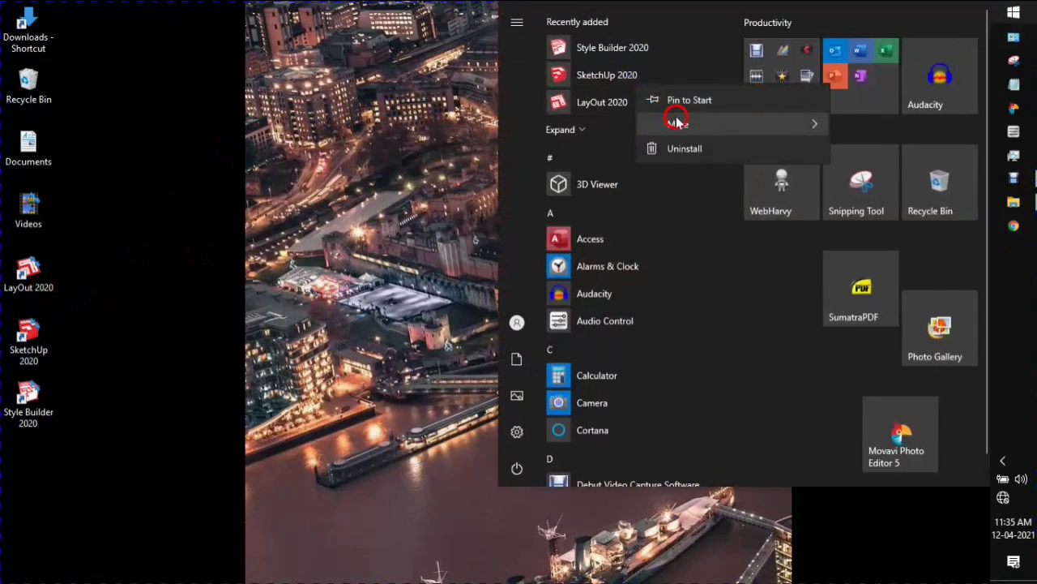
{"action": "left_click", "coordinate": [681, 151]}
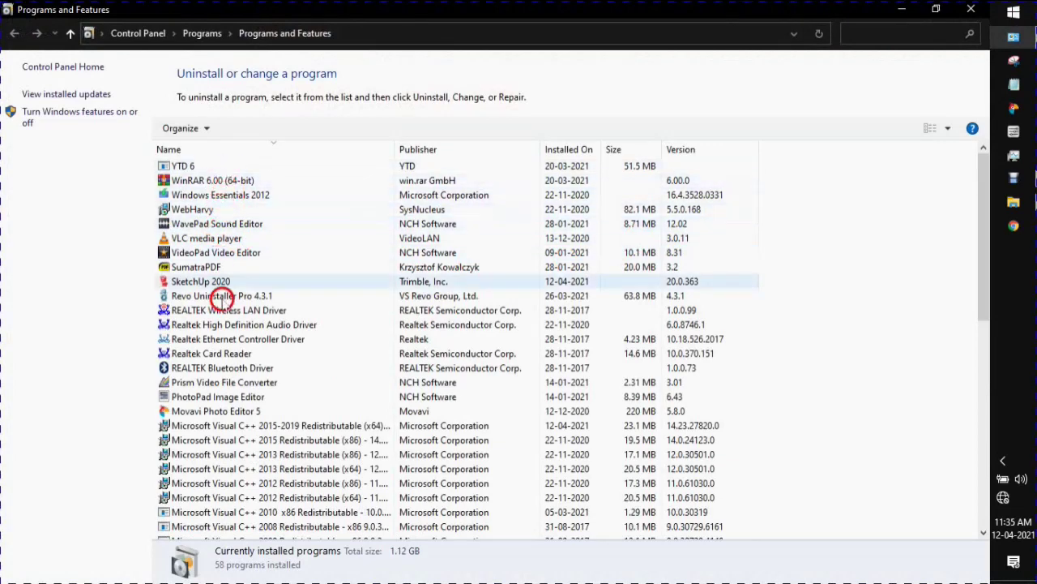
Step: Look through the list of installed programs and select SketchUp 2020
{"action": "scroll", "coordinate": [258, 455], "scroll_direction": "down", "scroll_amount": 5}
{"action": "scroll", "coordinate": [258, 456], "scroll_direction": "down", "scroll_amount": 6}
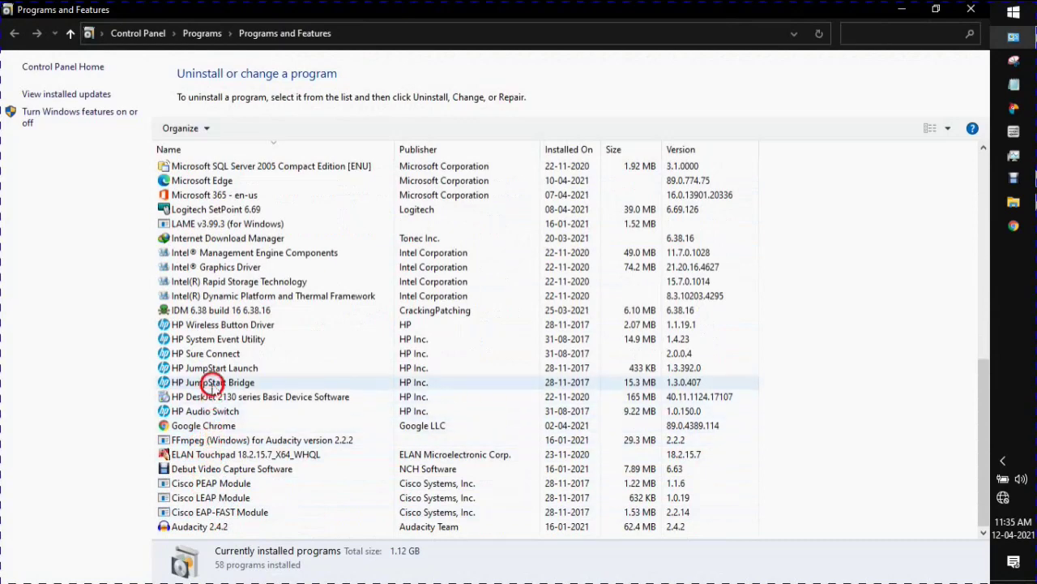
{"action": "scroll", "coordinate": [203, 415], "scroll_direction": "up", "scroll_amount": 7}
{"action": "scroll", "coordinate": [202, 414], "scroll_direction": "up", "scroll_amount": 4}
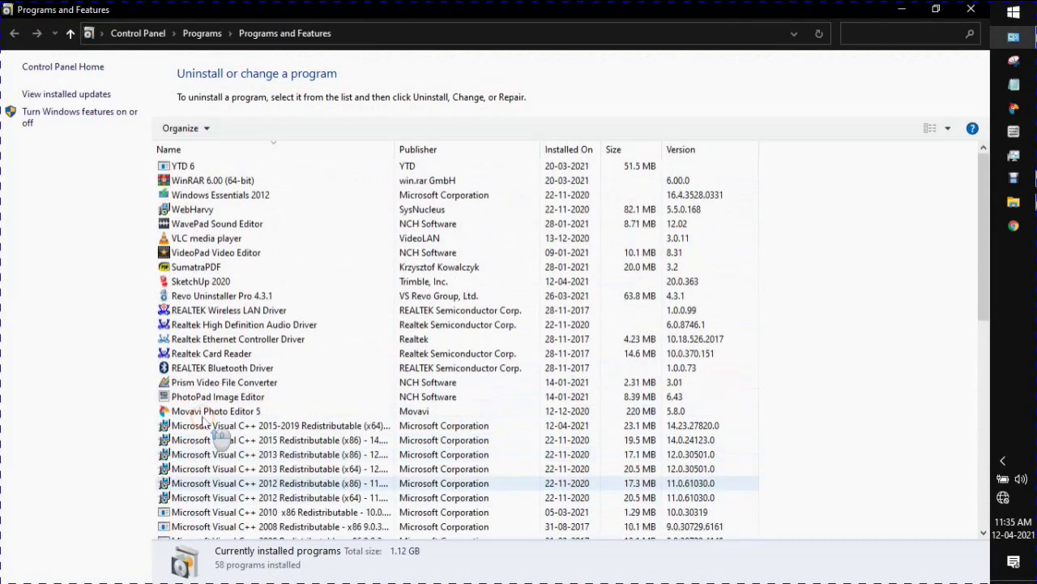
{"action": "left_click", "coordinate": [217, 279]}
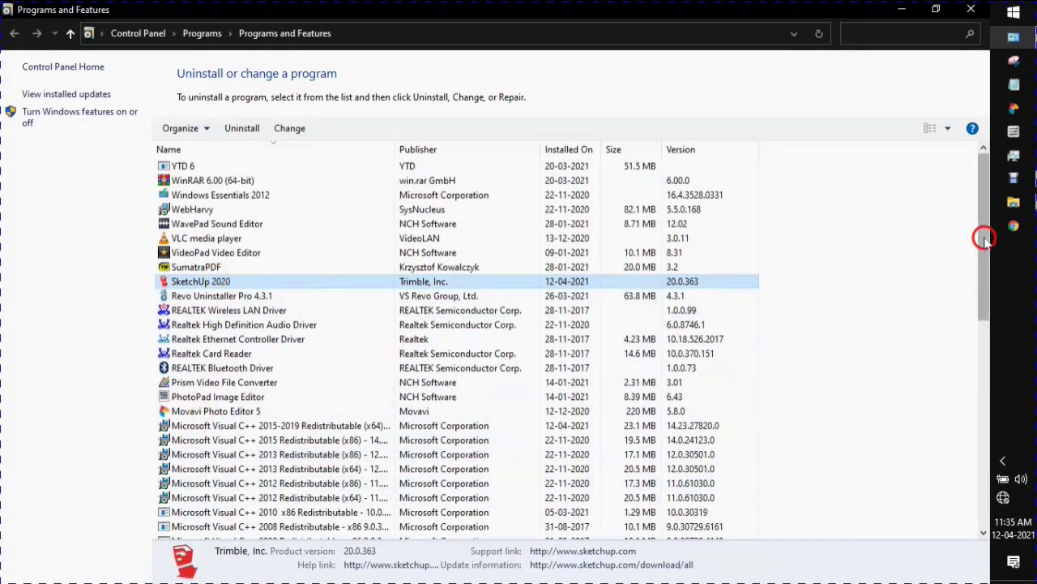